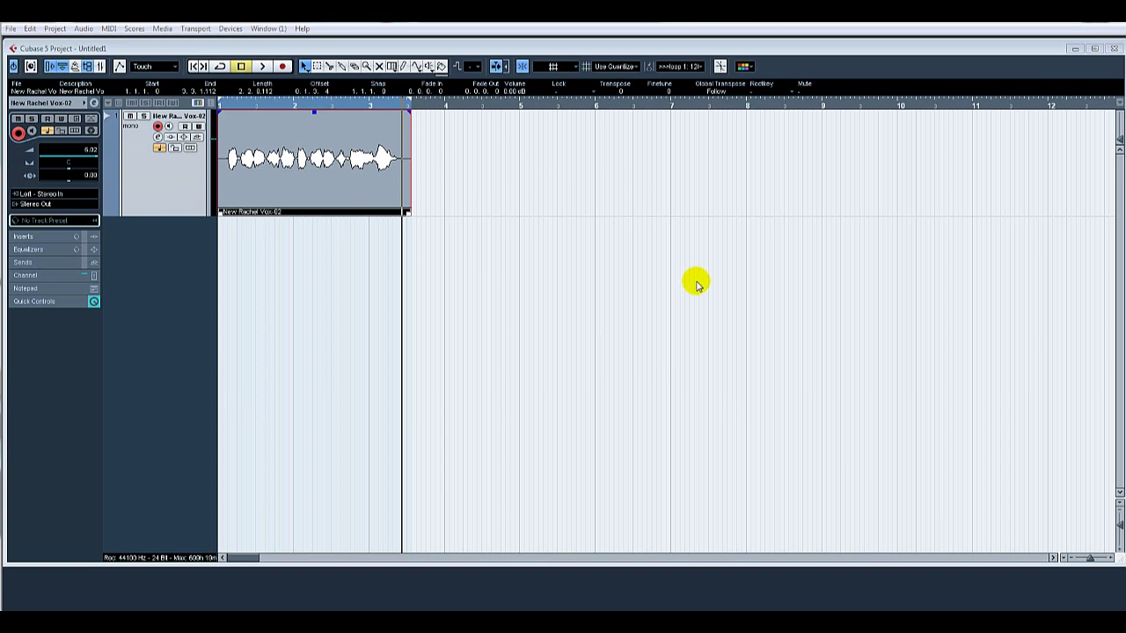
Play the vocal clip and stop it, show the Transport panel, then replay it from the project start
{"action": "key", "text": "space"}
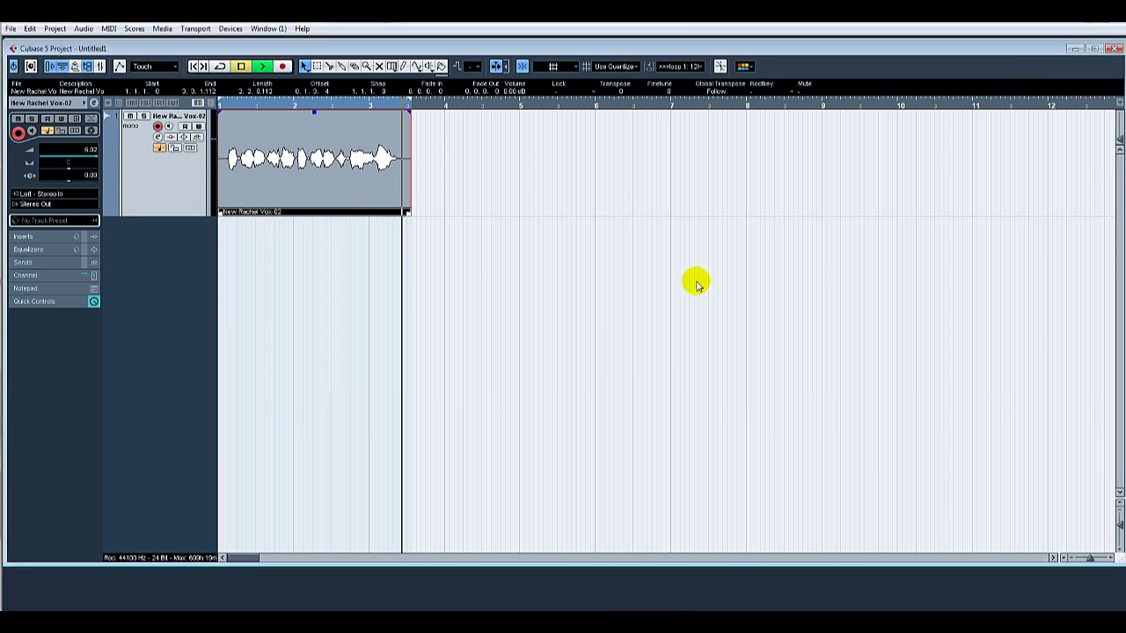
{"action": "key", "text": "space"}
{"action": "key", "text": "F2"}
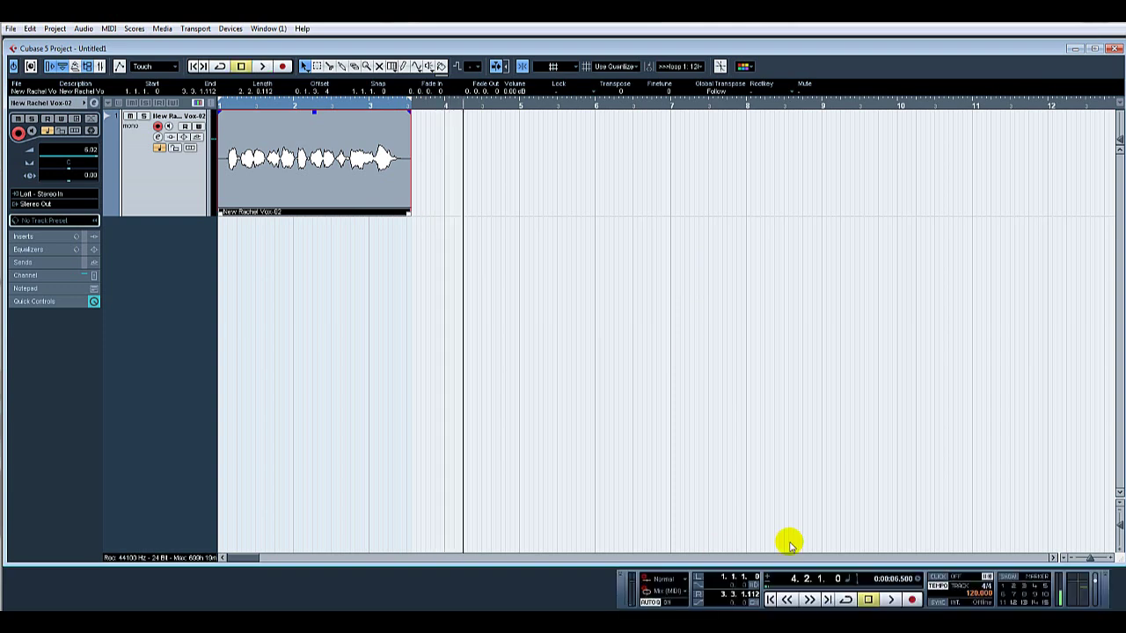
{"action": "left_click", "coordinate": [770, 599]}
{"action": "left_click", "coordinate": [890, 599]}
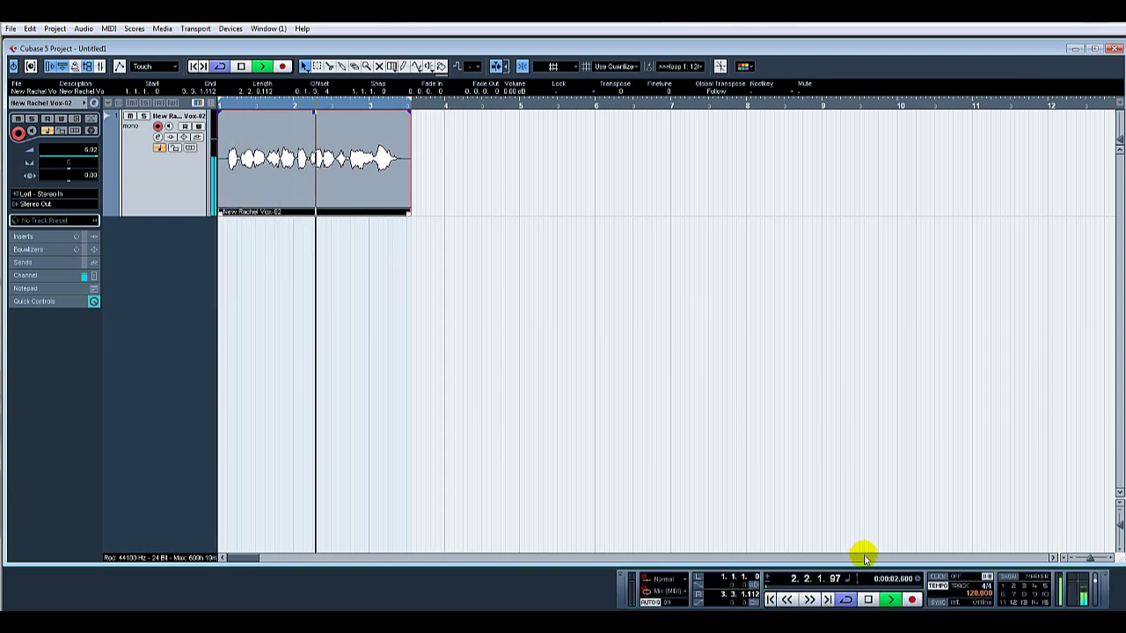
{"action": "left_click", "coordinate": [869, 600]}
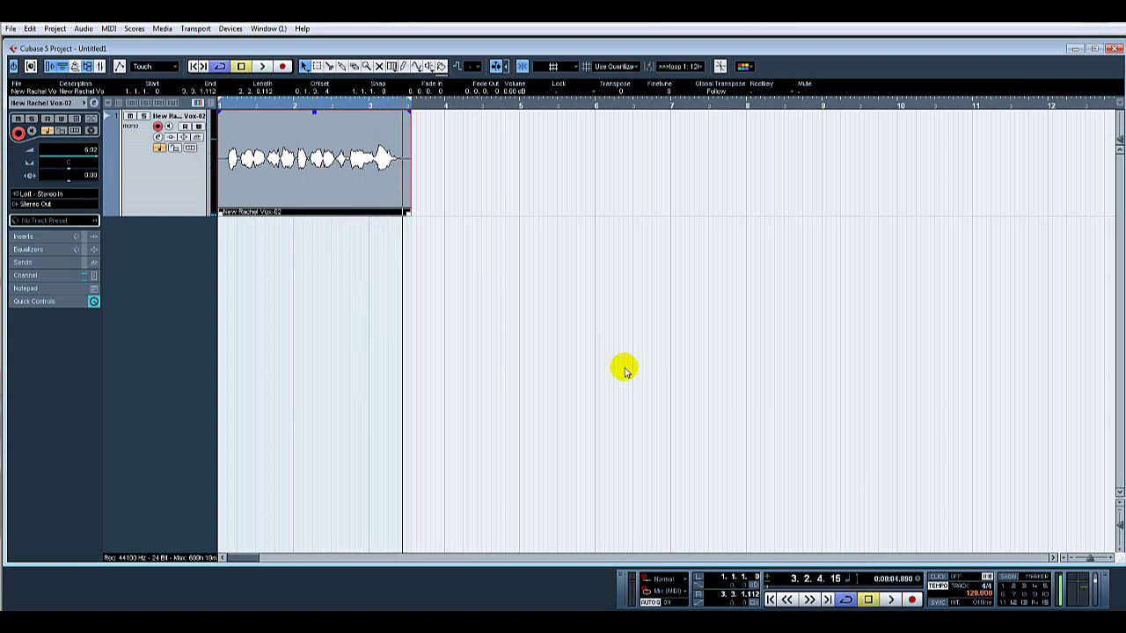
Add two mono audio tracks below the vocal track
{"action": "right_click", "coordinate": [161, 185]}
{"action": "mouse_move", "coordinate": [234, 193]}
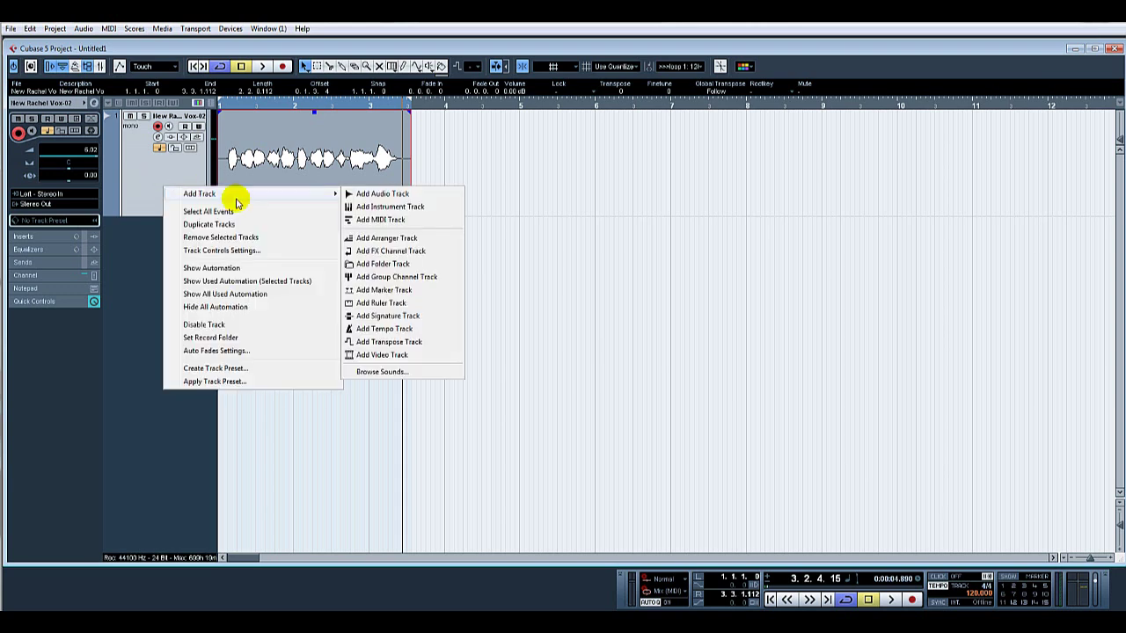
{"action": "left_click", "coordinate": [412, 192]}
{"action": "left_click", "coordinate": [517, 323]}
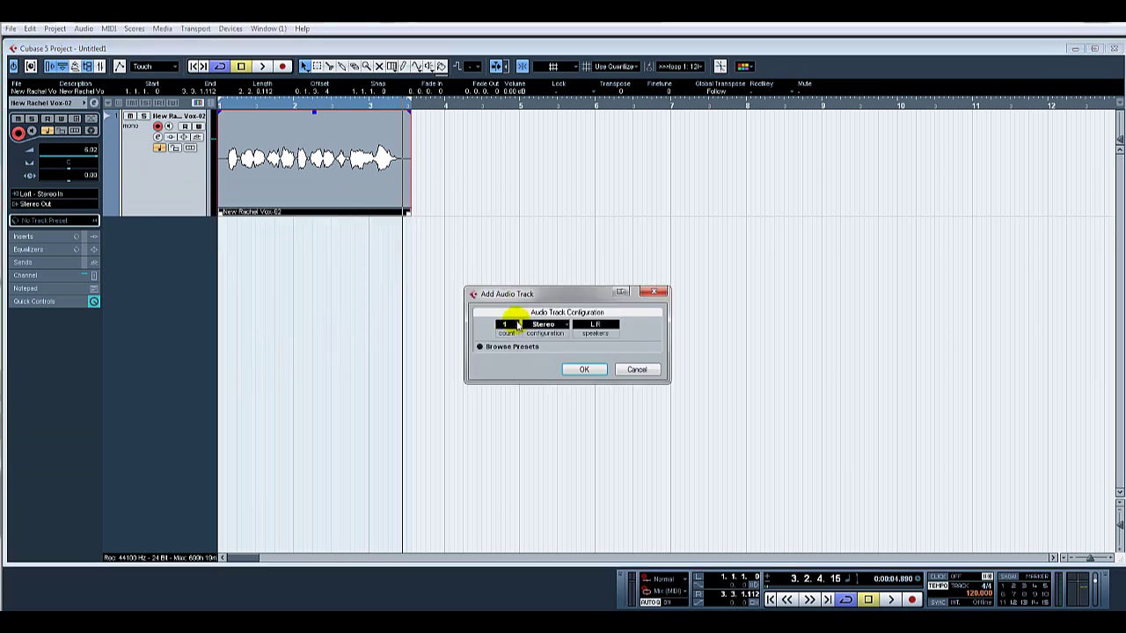
{"action": "left_click", "coordinate": [543, 324]}
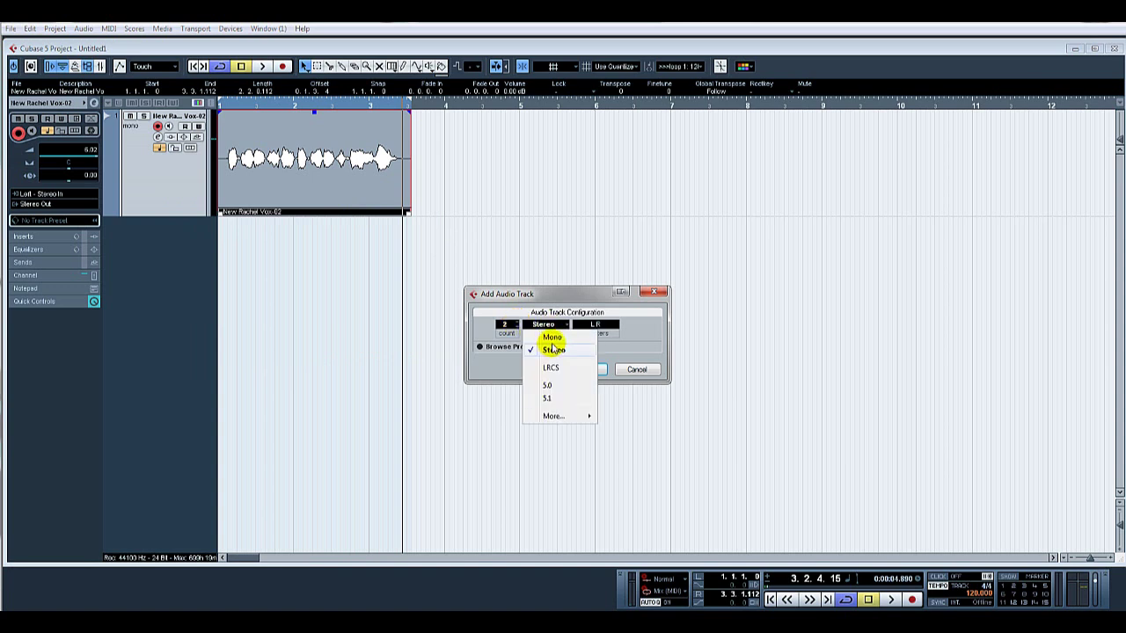
{"action": "left_click", "coordinate": [546, 339]}
{"action": "left_click", "coordinate": [582, 371]}
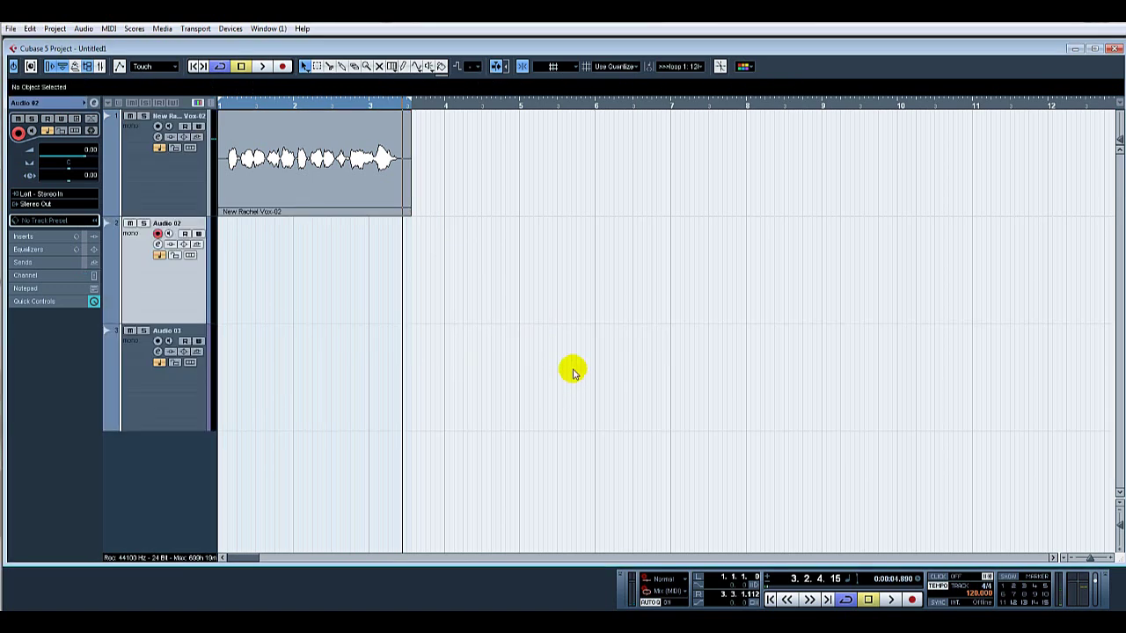
Rename the new tracks M1 and M2, and copy the vocal clip onto M1
{"action": "double_click", "coordinate": [167, 224]}
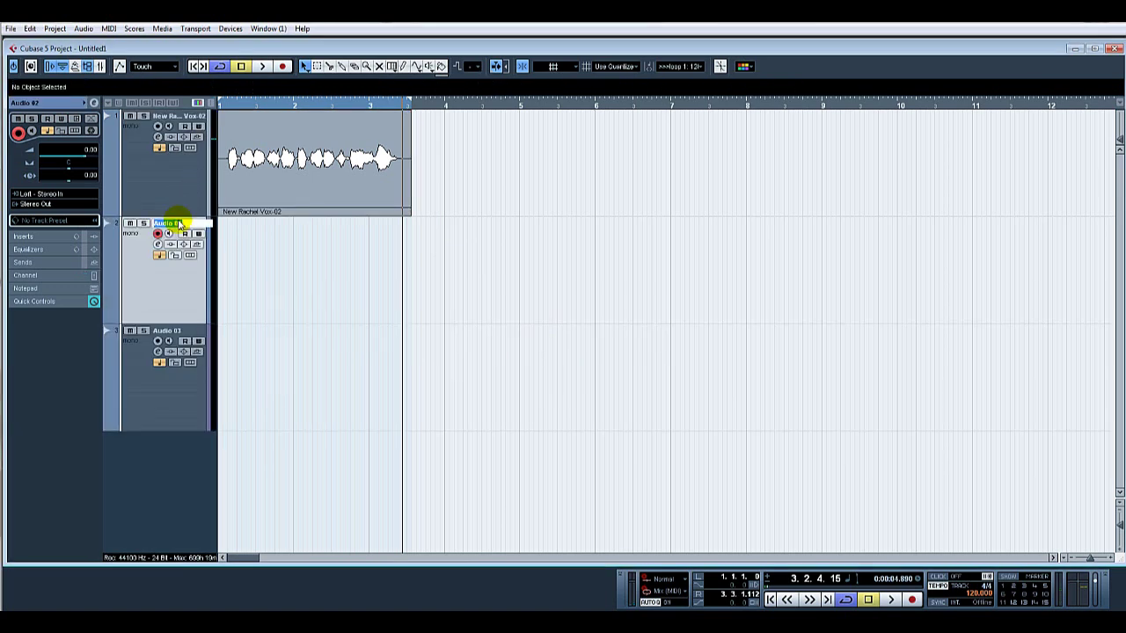
{"action": "type", "text": "M1"}
{"action": "key", "text": "Return"}
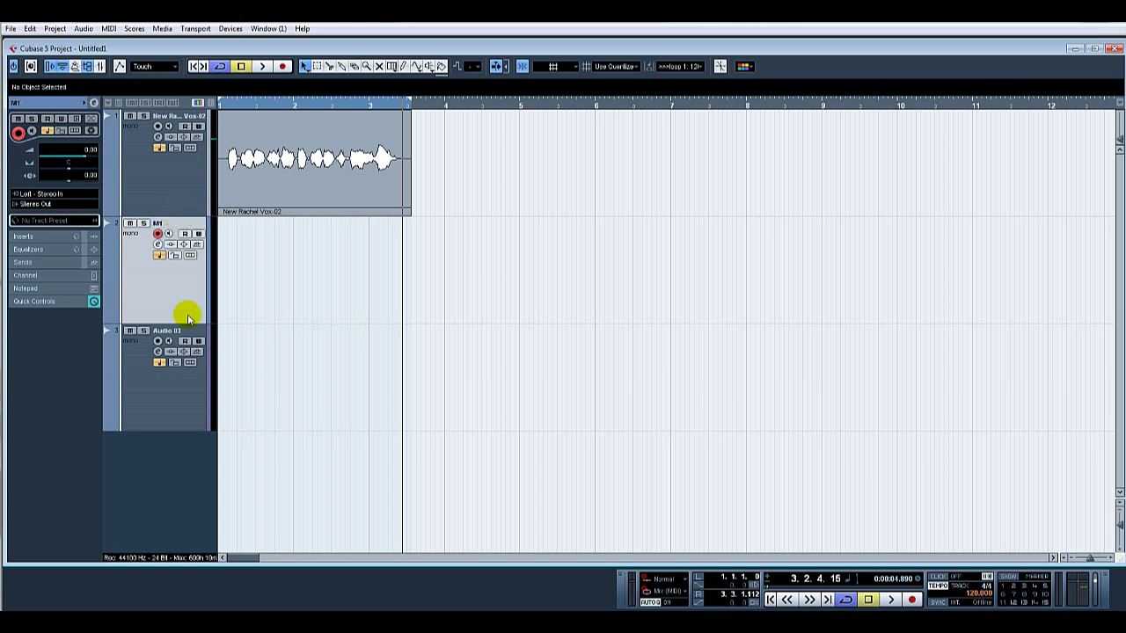
{"action": "left_click", "coordinate": [184, 330]}
{"action": "double_click", "coordinate": [184, 330]}
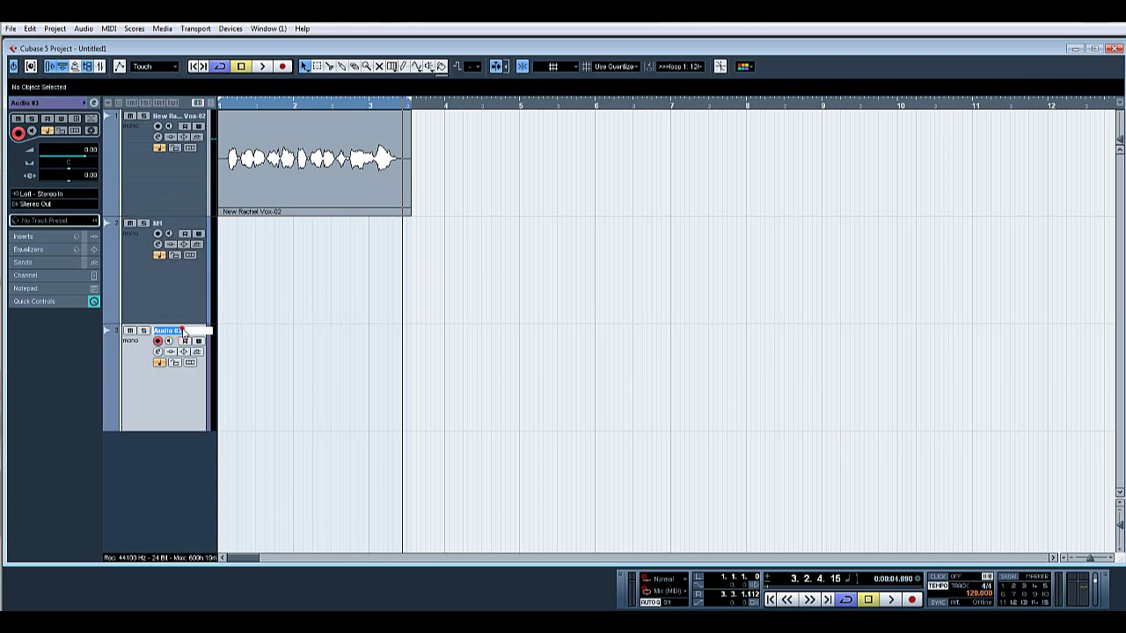
{"action": "type", "text": "M2"}
{"action": "key", "text": "Return"}
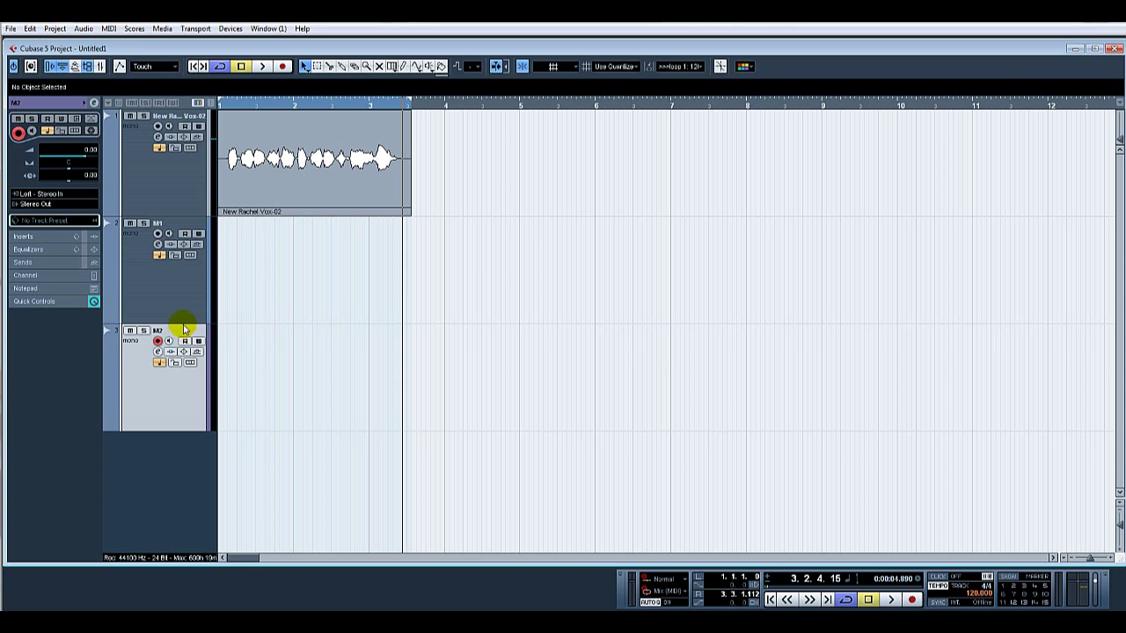
{"action": "left_click_drag", "start_coordinate": [328, 179], "coordinate": [340, 346]}
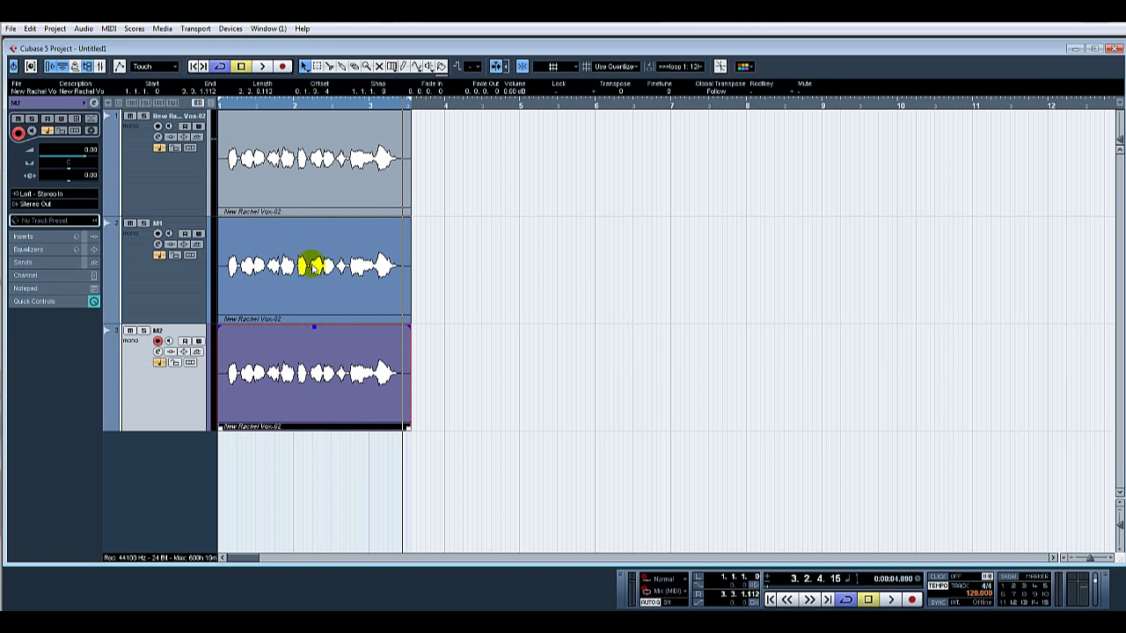
Select the vocal copies on M1 and M2 in turn, then select track M1
{"action": "left_click", "coordinate": [307, 239]}
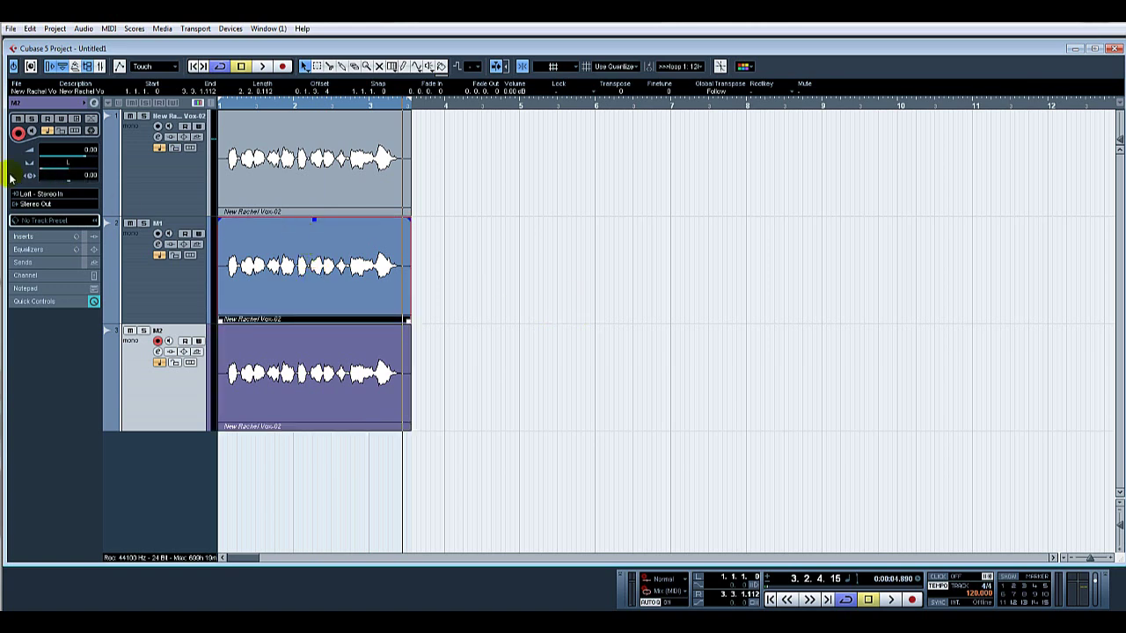
{"action": "left_click", "coordinate": [291, 352]}
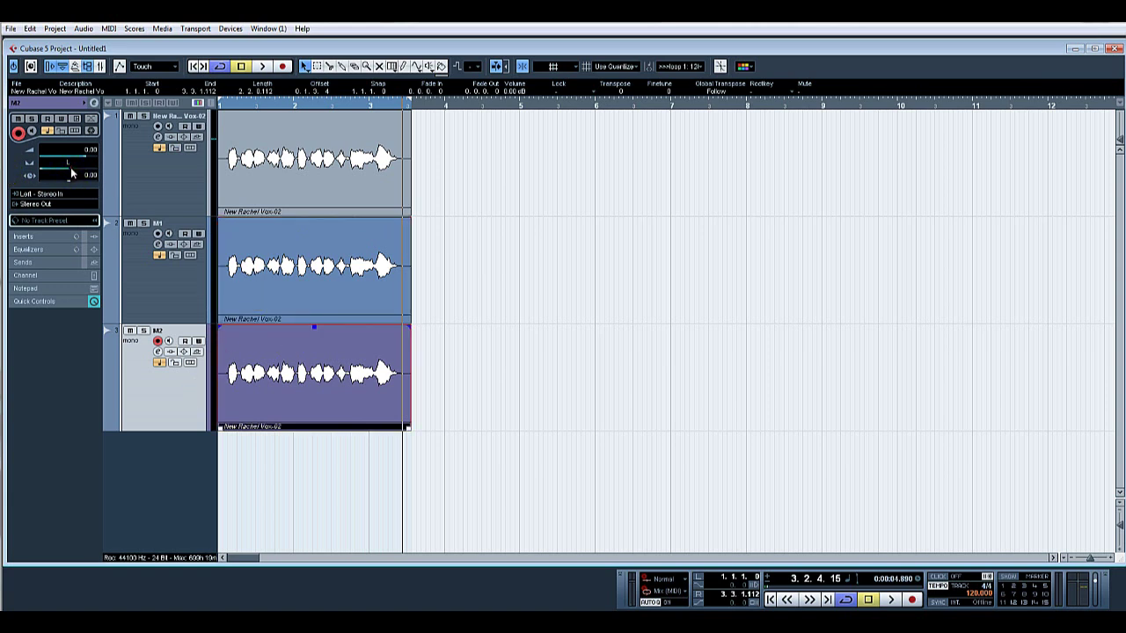
{"action": "left_click", "coordinate": [188, 284]}
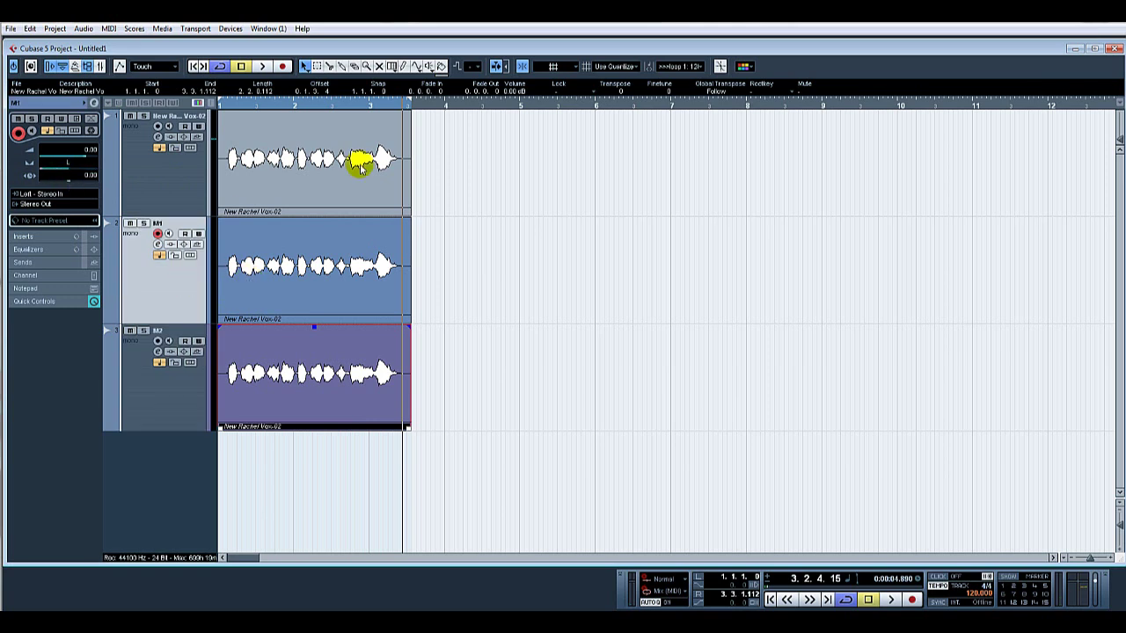
Mute the original vocal track and bounce the M1 and M2 clips, replacing the originals
{"action": "left_click", "coordinate": [129, 118]}
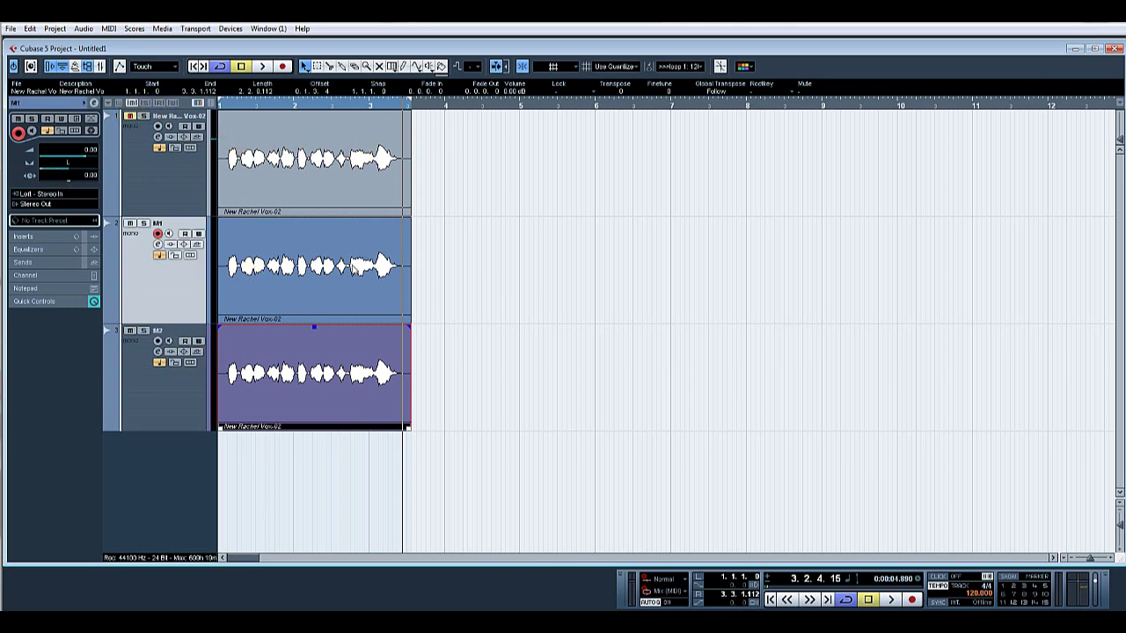
{"action": "left_click", "coordinate": [328, 270]}
{"action": "left_click", "coordinate": [88, 29]}
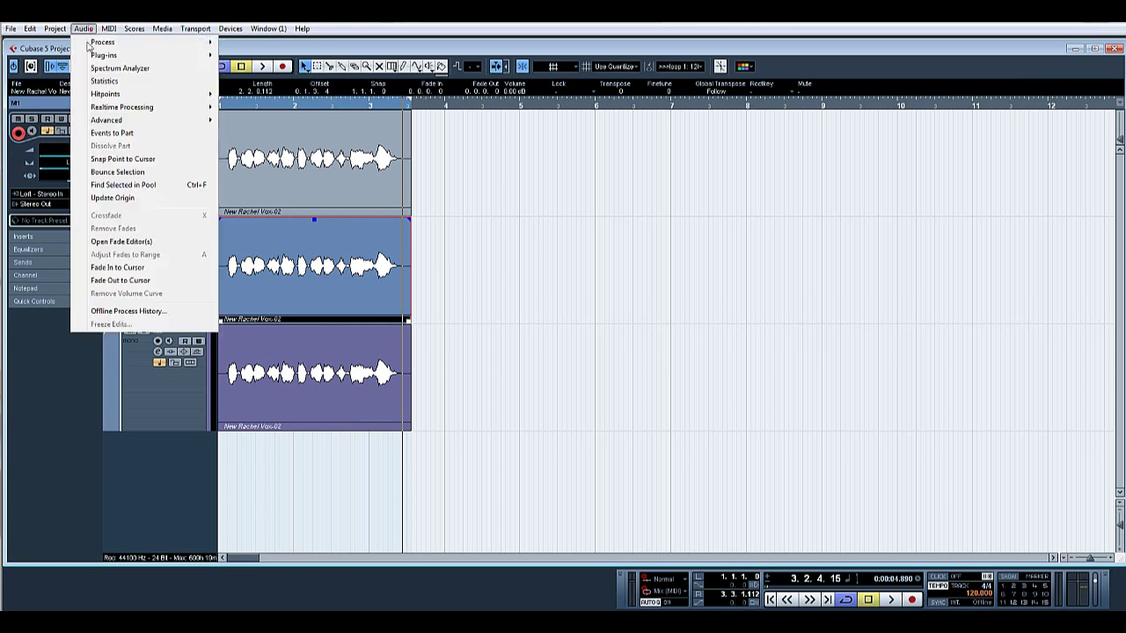
{"action": "left_click", "coordinate": [123, 175]}
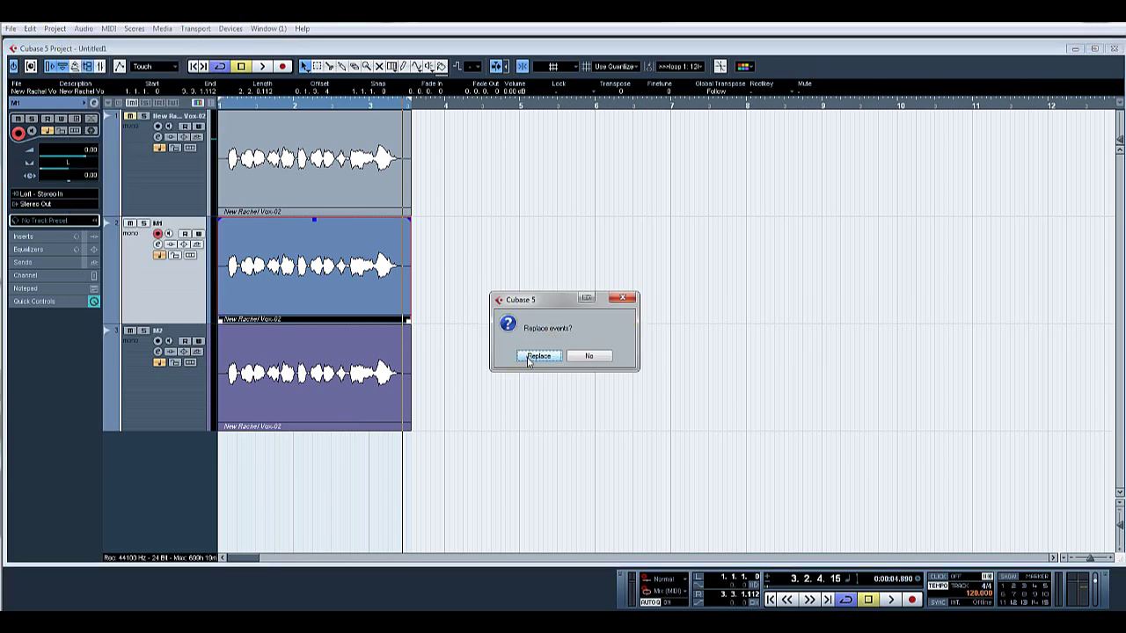
{"action": "left_click", "coordinate": [538, 355]}
{"action": "left_click", "coordinate": [84, 28]}
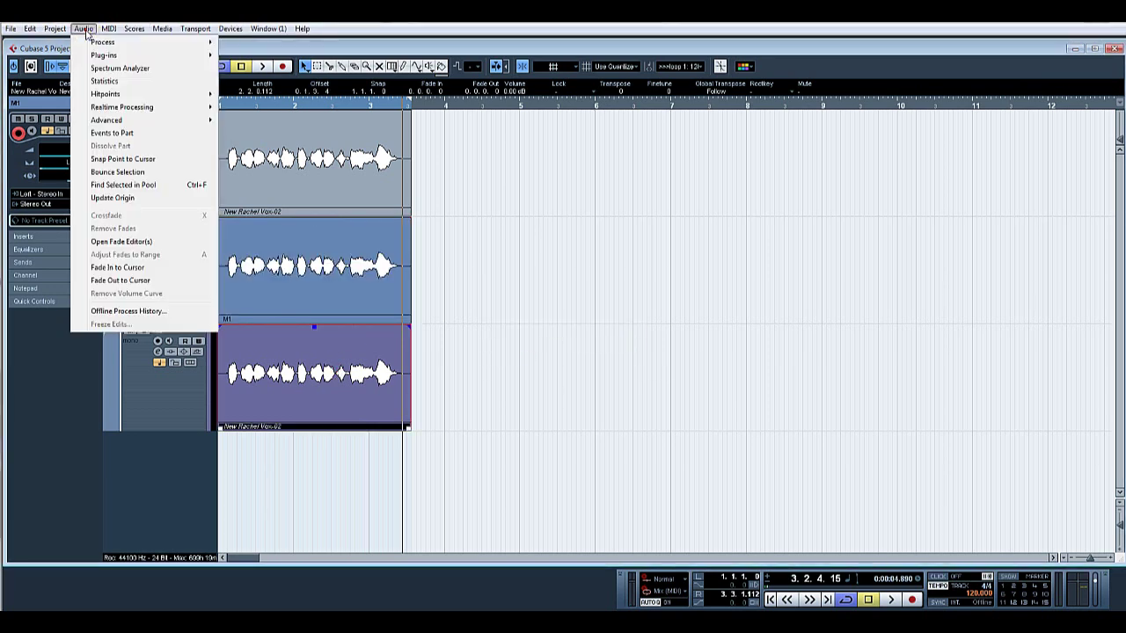
{"action": "left_click", "coordinate": [117, 173]}
{"action": "left_click", "coordinate": [536, 356]}
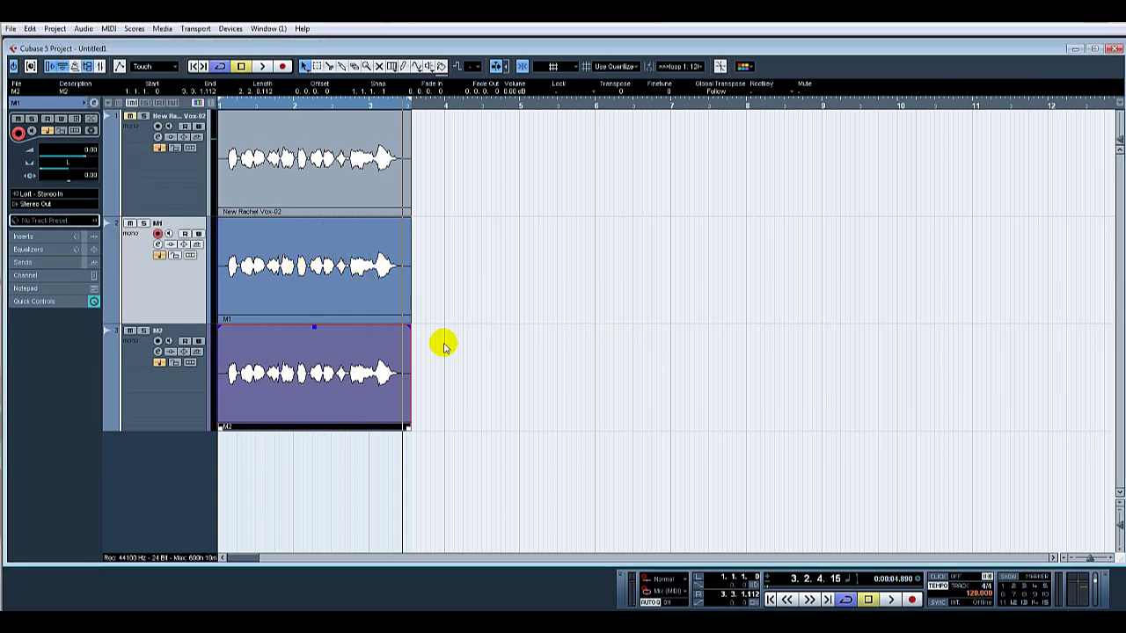
Lower the M2 clip's Finetune to -12 to detune the double
{"action": "left_click", "coordinate": [358, 243]}
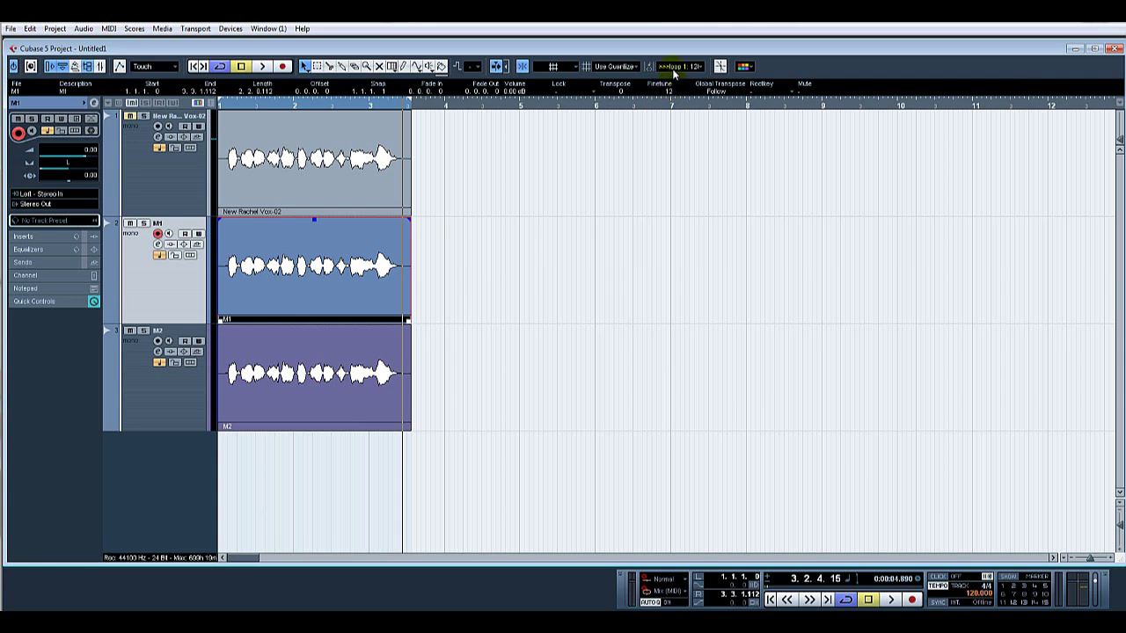
{"action": "left_click", "coordinate": [308, 368]}
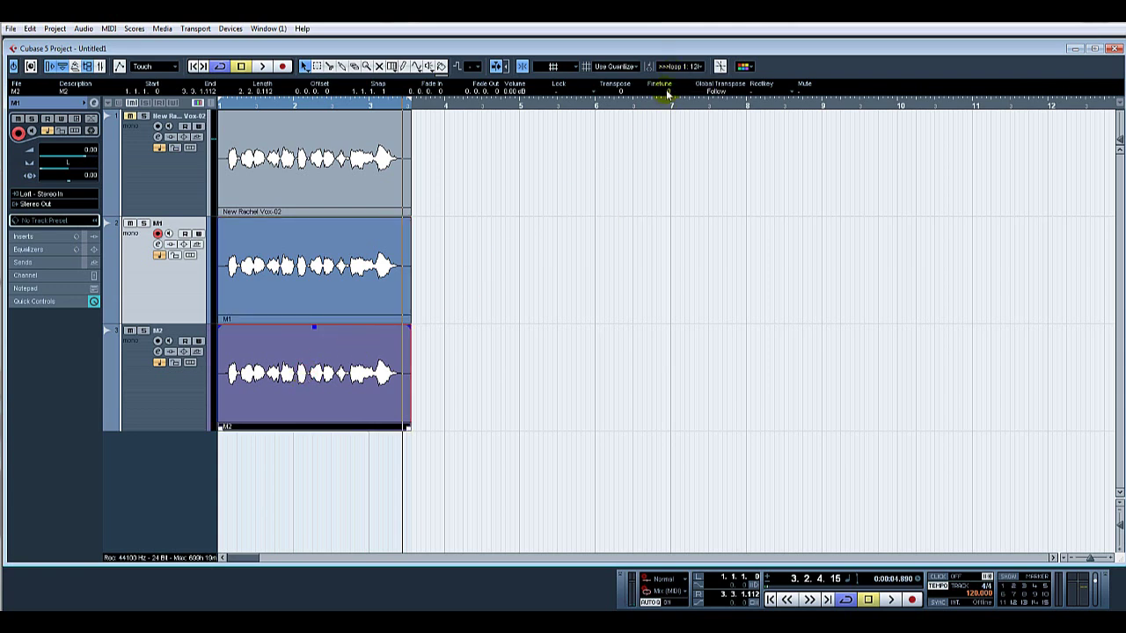
{"action": "left_click_drag", "start_coordinate": [670, 93], "coordinate": [669, 113]}
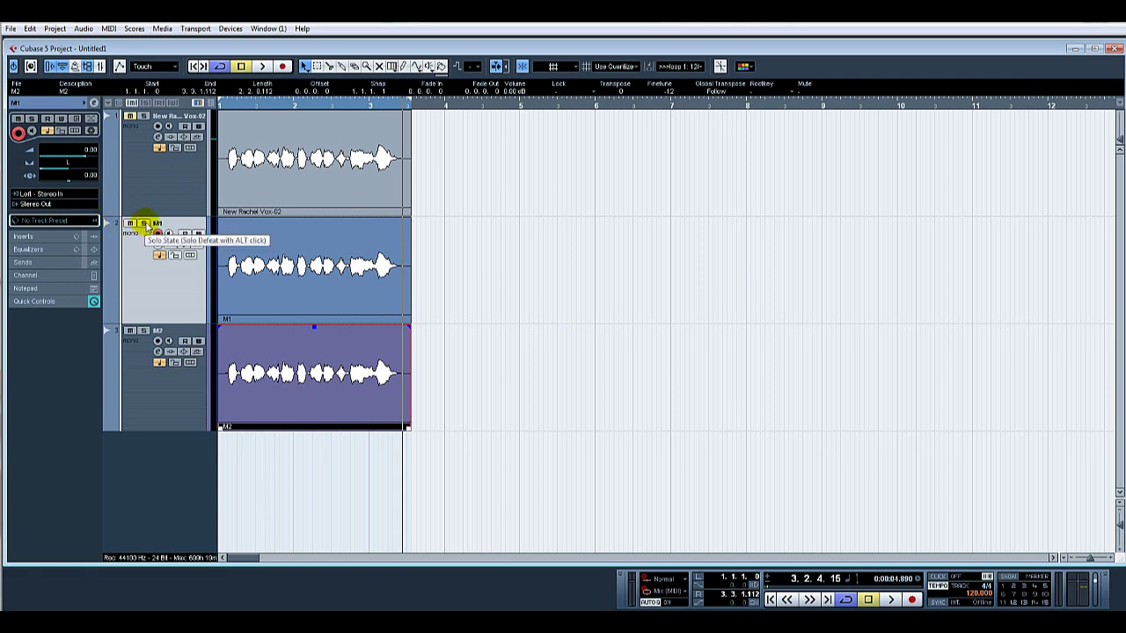
{"action": "key", "text": "space"}
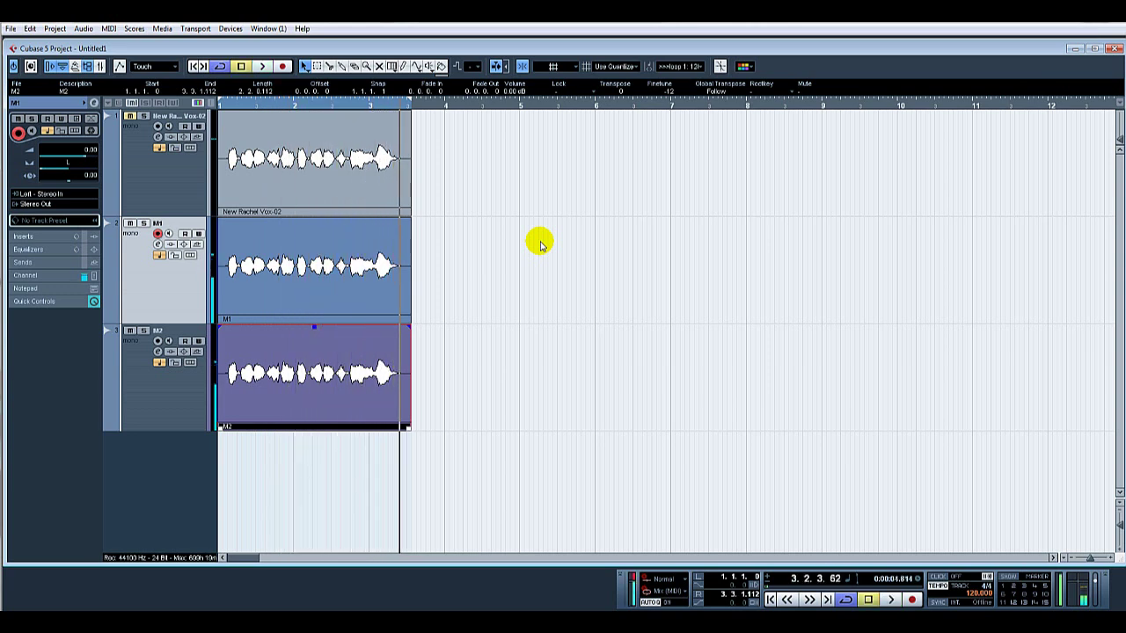
{"action": "key", "text": "space"}
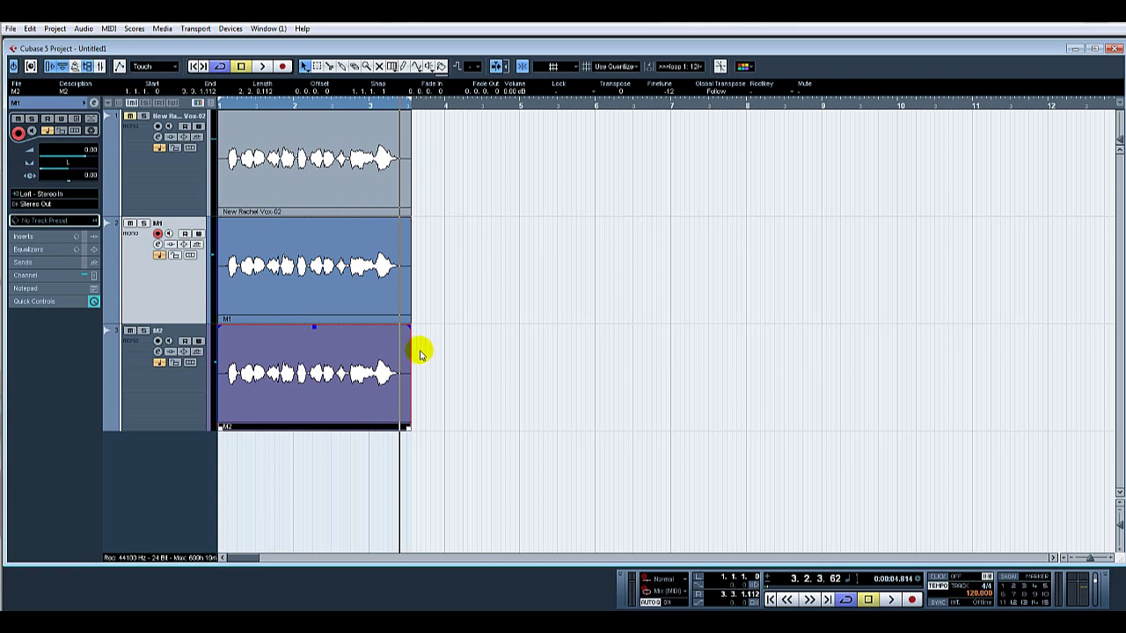
{"action": "left_click", "coordinate": [159, 394]}
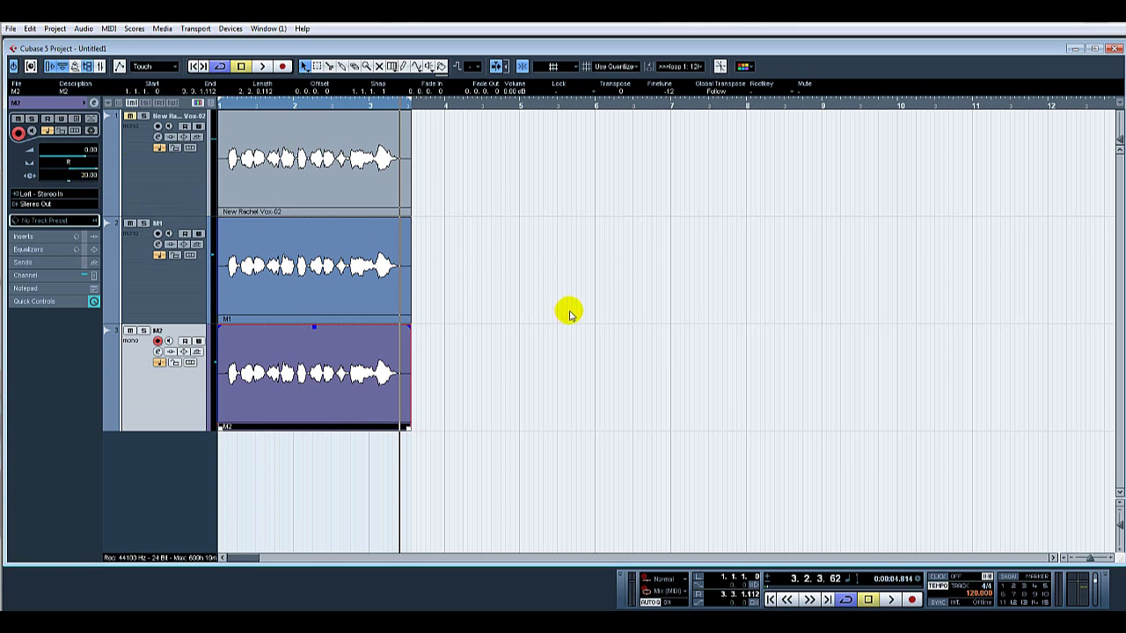
{"action": "key", "text": "space"}
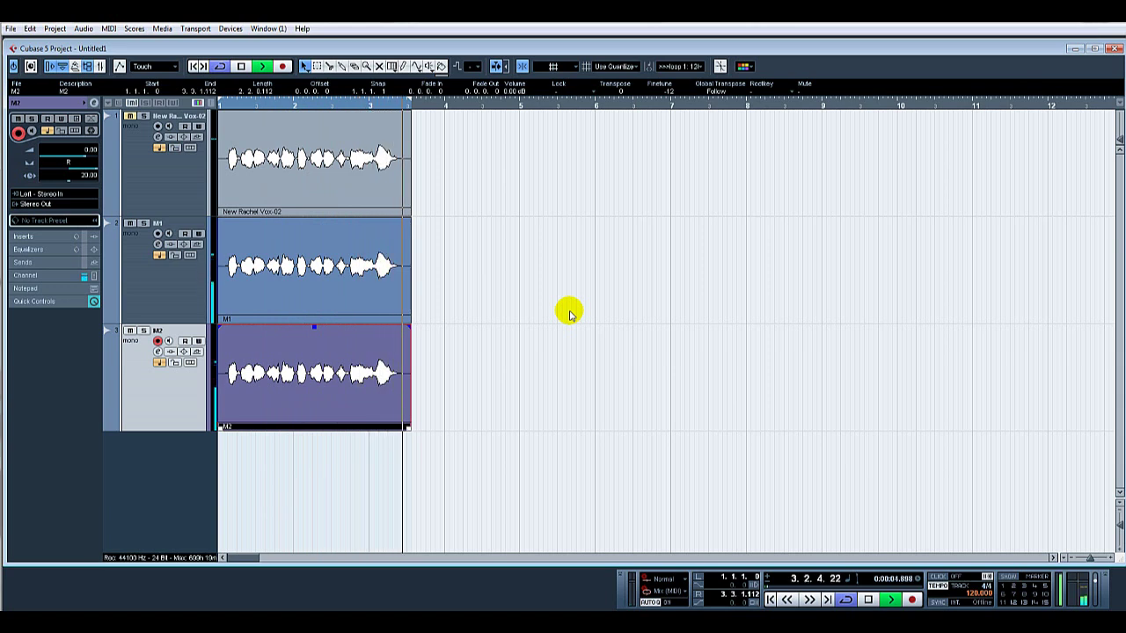
{"action": "key", "text": "space"}
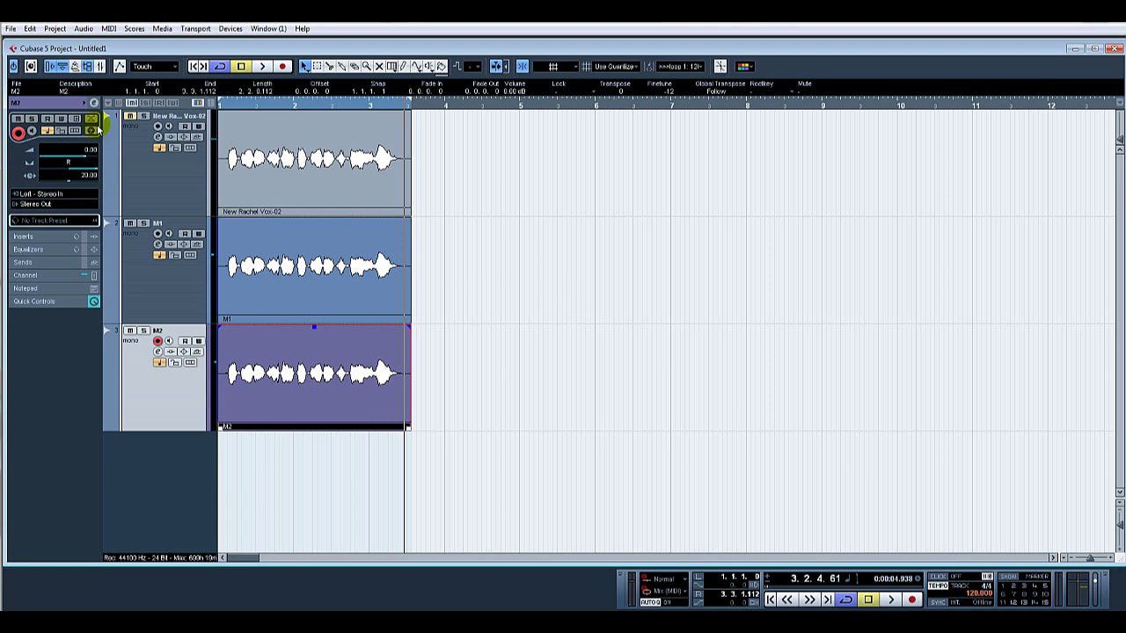
Add a folder track under the first track and name it 'stereo Vox'
{"action": "right_click", "coordinate": [155, 194]}
{"action": "mouse_move", "coordinate": [204, 196]}
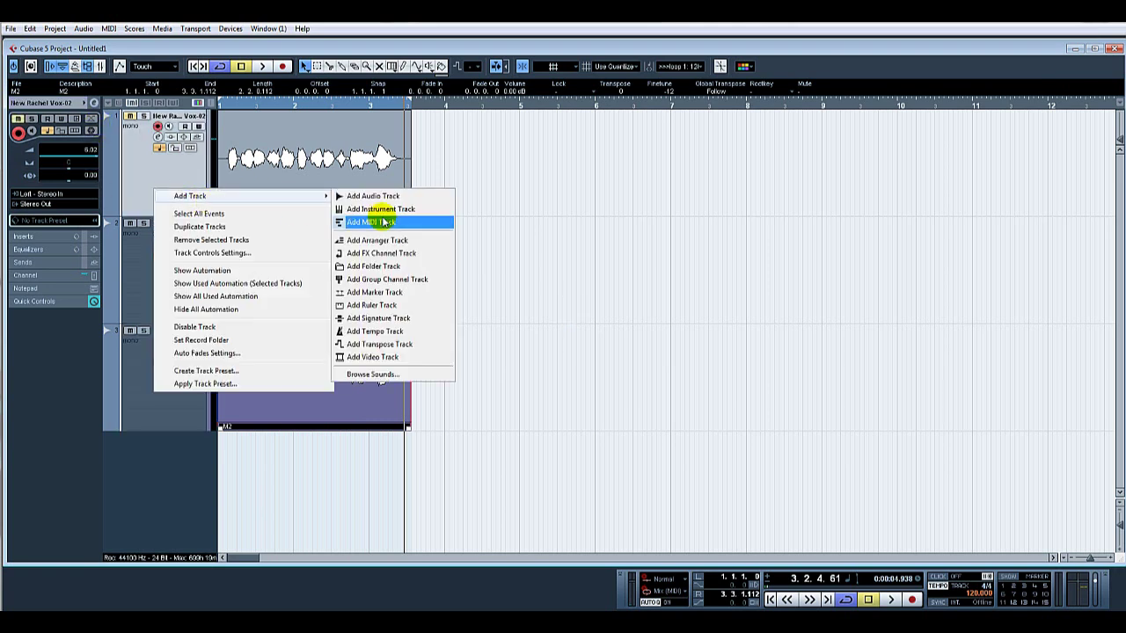
{"action": "left_click", "coordinate": [384, 267]}
{"action": "left_click", "coordinate": [168, 225]}
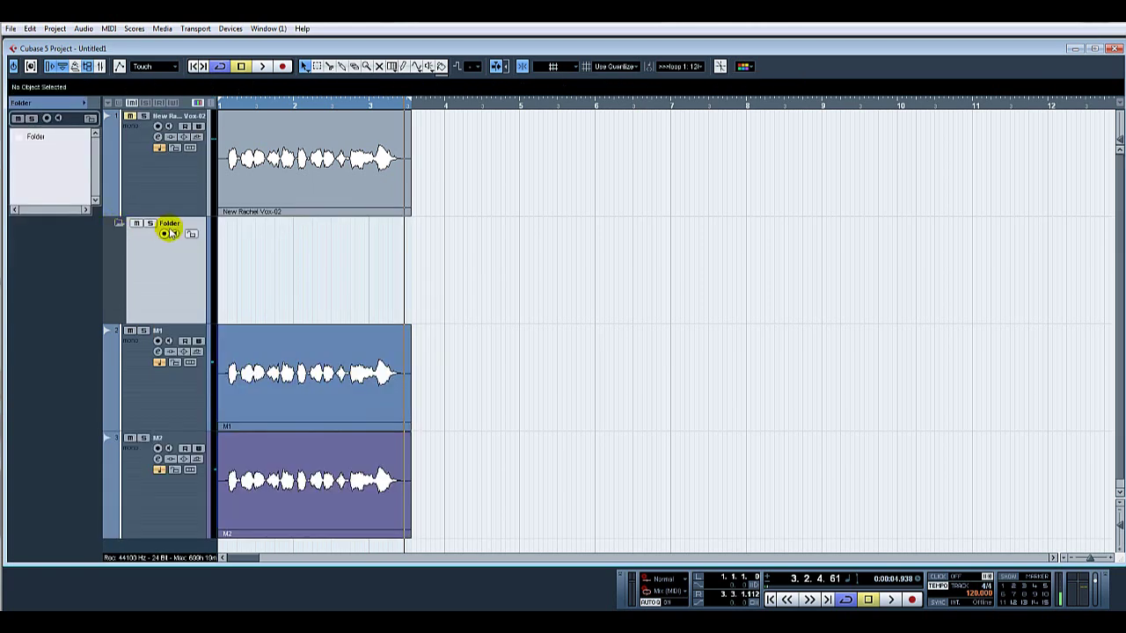
{"action": "double_click", "coordinate": [174, 225]}
{"action": "type", "text": "s"}
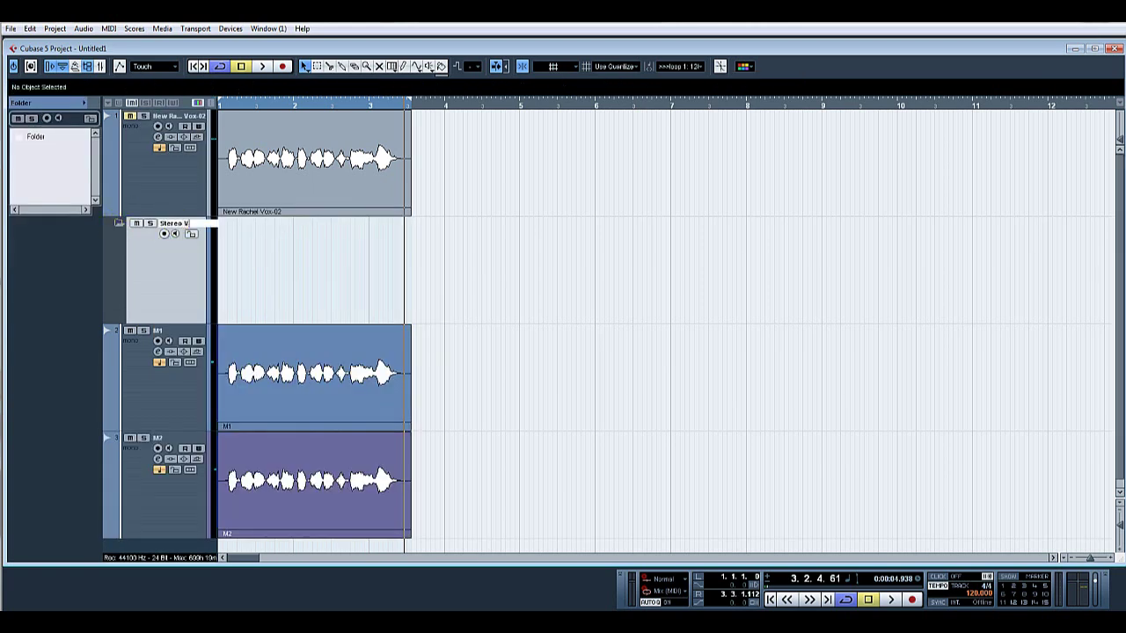
{"action": "type", "text": "tereo Vox"}
{"action": "key", "text": "Return"}
Move the M1 and M2 tracks into the Stereo Vox folder
{"action": "left_click", "coordinate": [150, 412]}
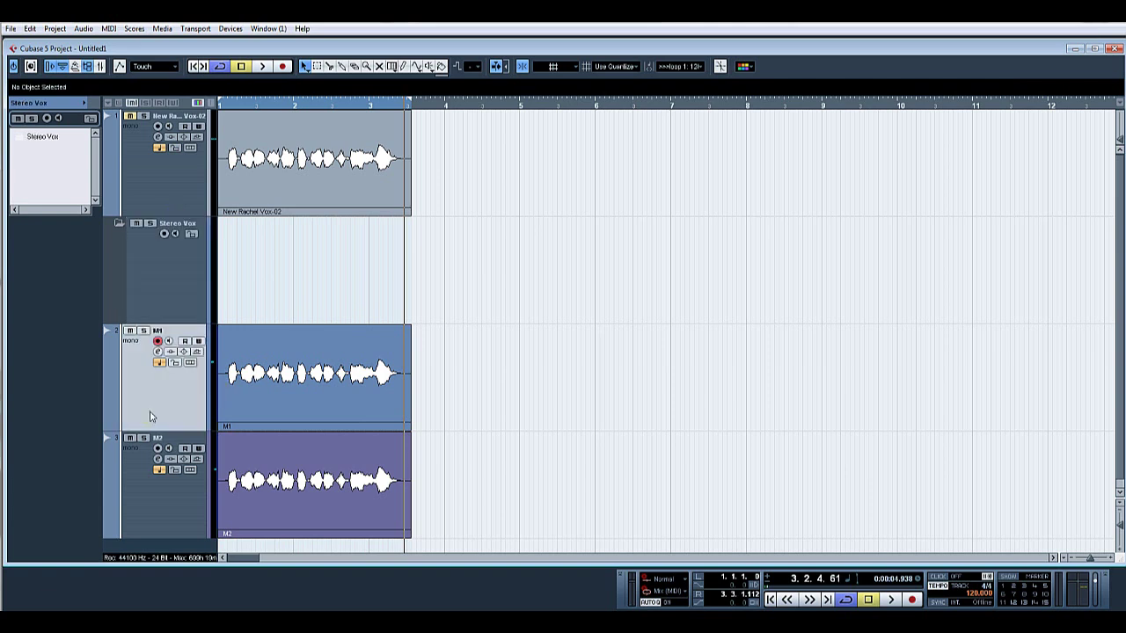
{"action": "left_click", "coordinate": [163, 491], "text": "shift"}
{"action": "left_click_drag", "start_coordinate": [189, 401], "coordinate": [194, 276]}
Collapse the folder, then solo the New Rachel Vox-02 track and play it back
{"action": "left_click", "coordinate": [118, 224]}
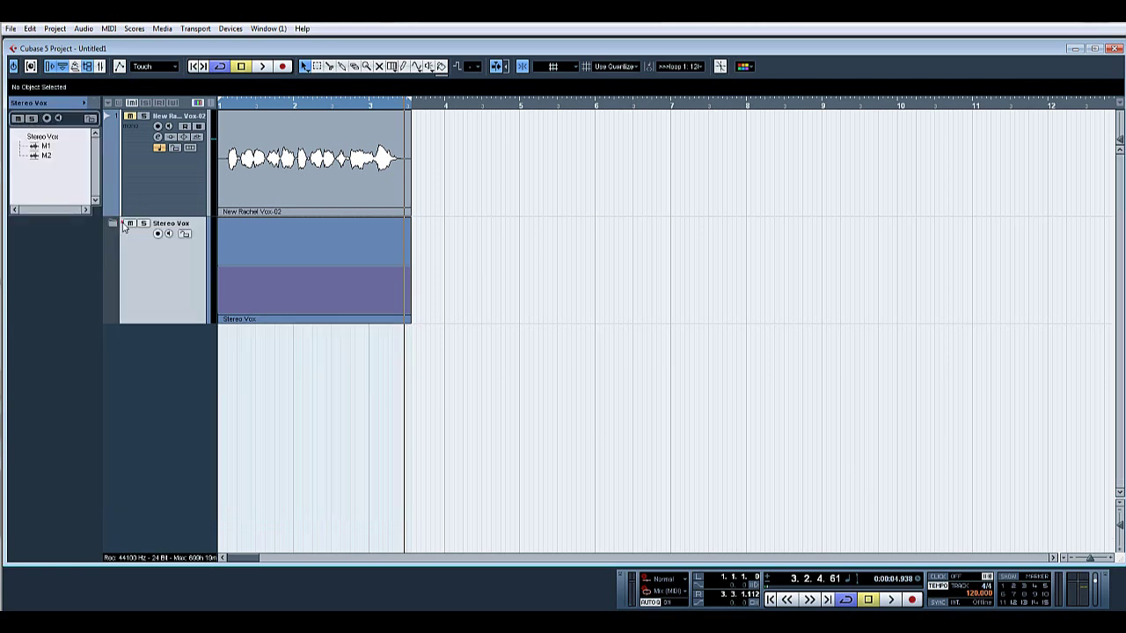
{"action": "left_click", "coordinate": [144, 116]}
{"action": "key", "text": "space"}
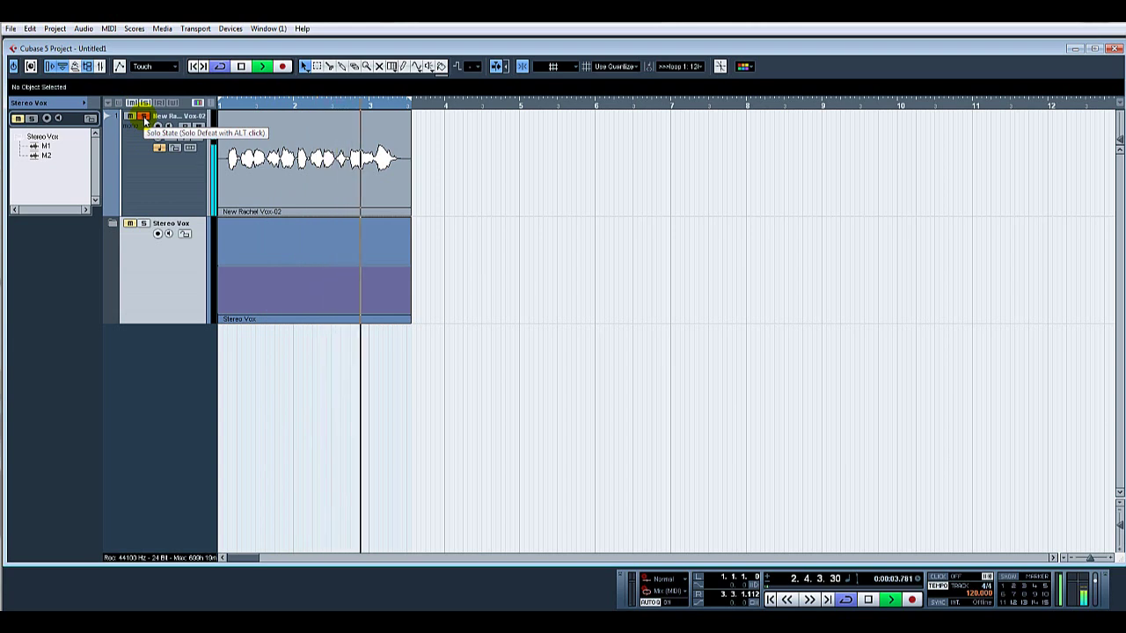
{"action": "key", "text": "space"}
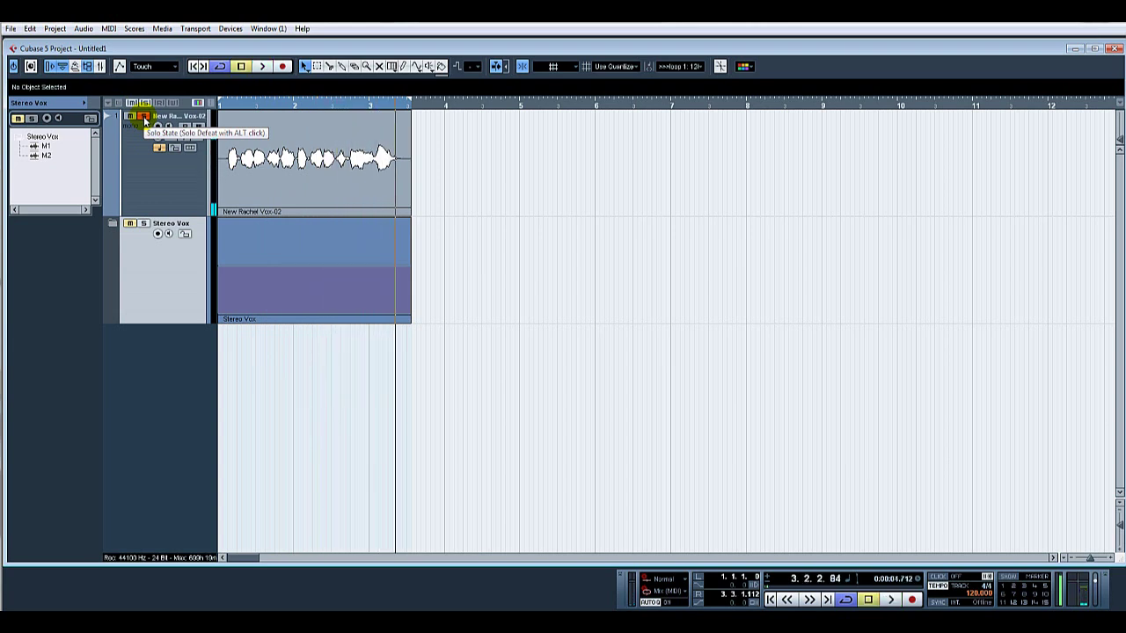
Solo the Stereo Vox folder, play the doubled vocals, then expand the folder
{"action": "left_click", "coordinate": [144, 223]}
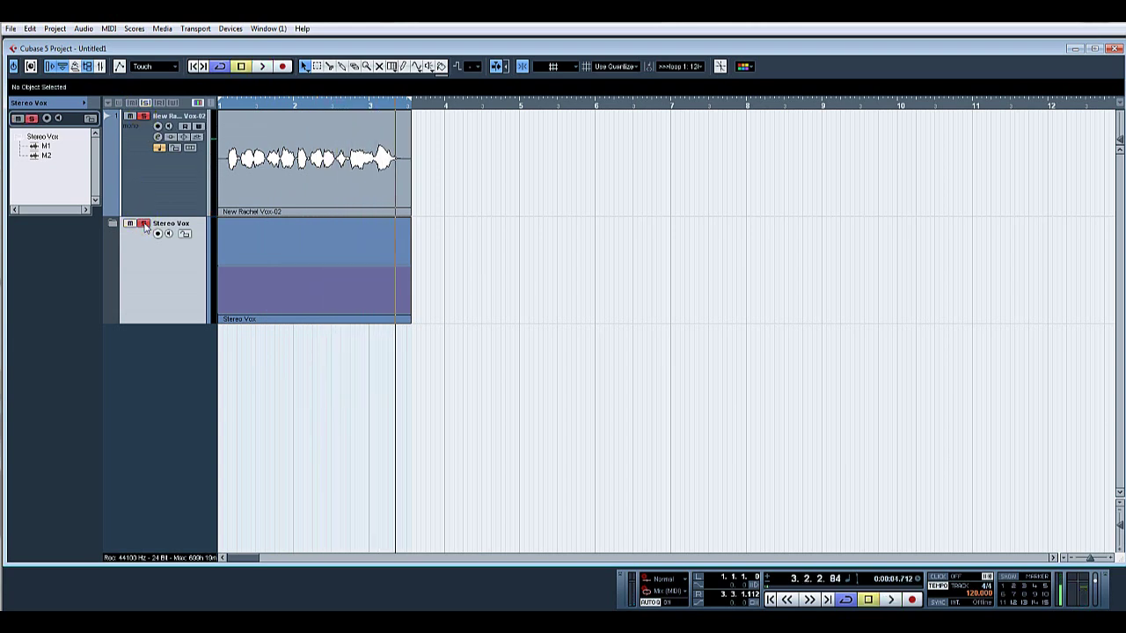
{"action": "key", "text": "space"}
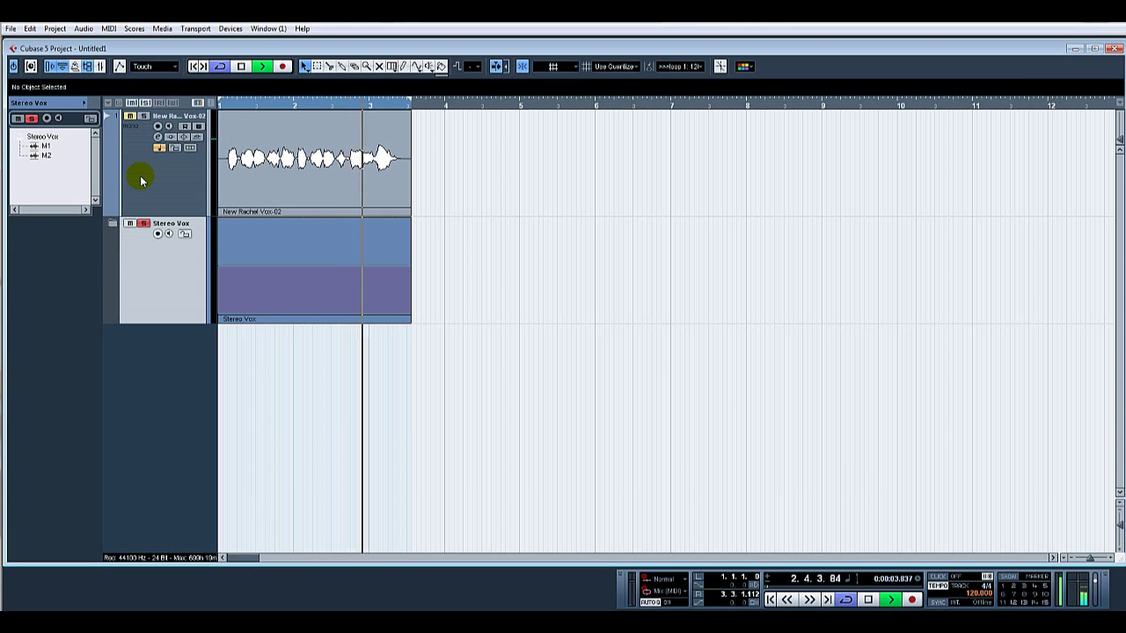
{"action": "key", "text": "space"}
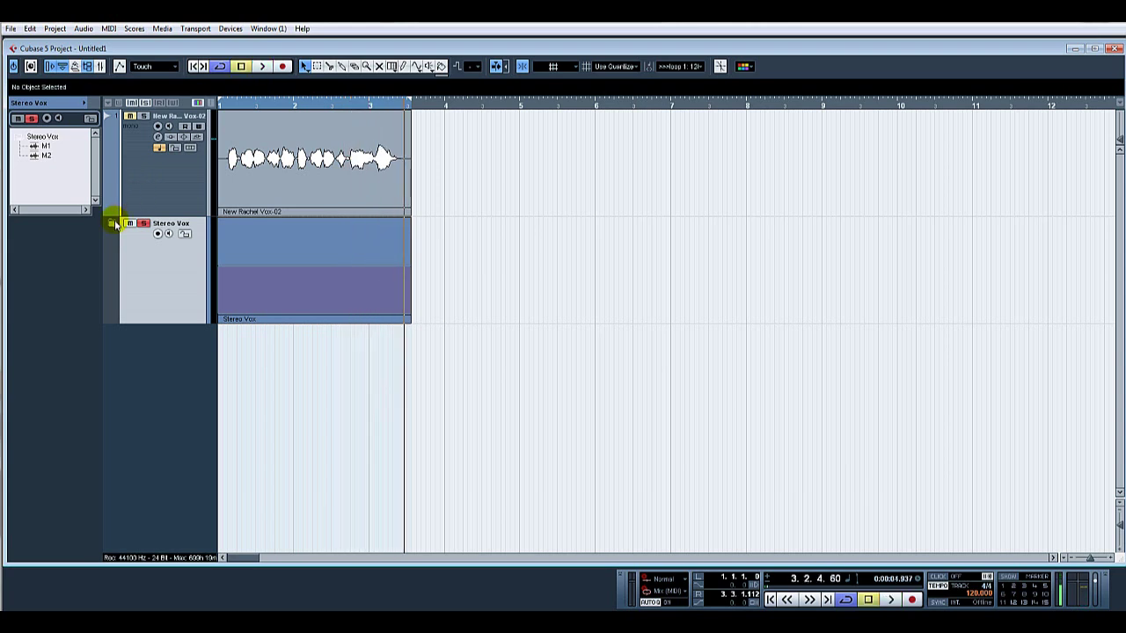
{"action": "left_click", "coordinate": [114, 225]}
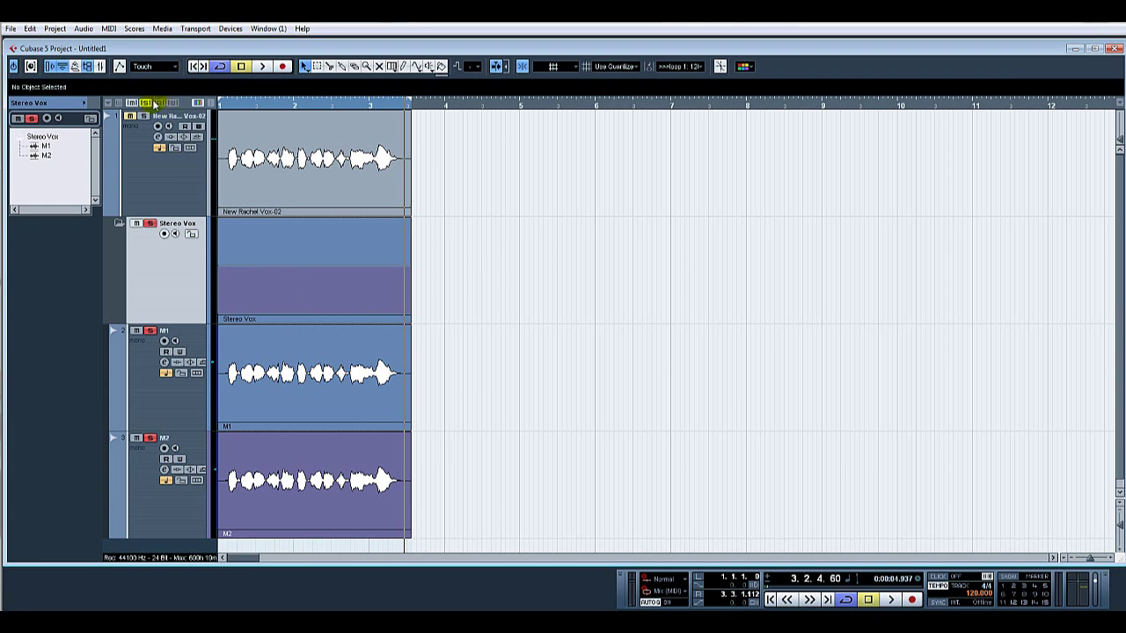
Select the New Rachel Vox-02 track and play it back
{"action": "left_click", "coordinate": [157, 177]}
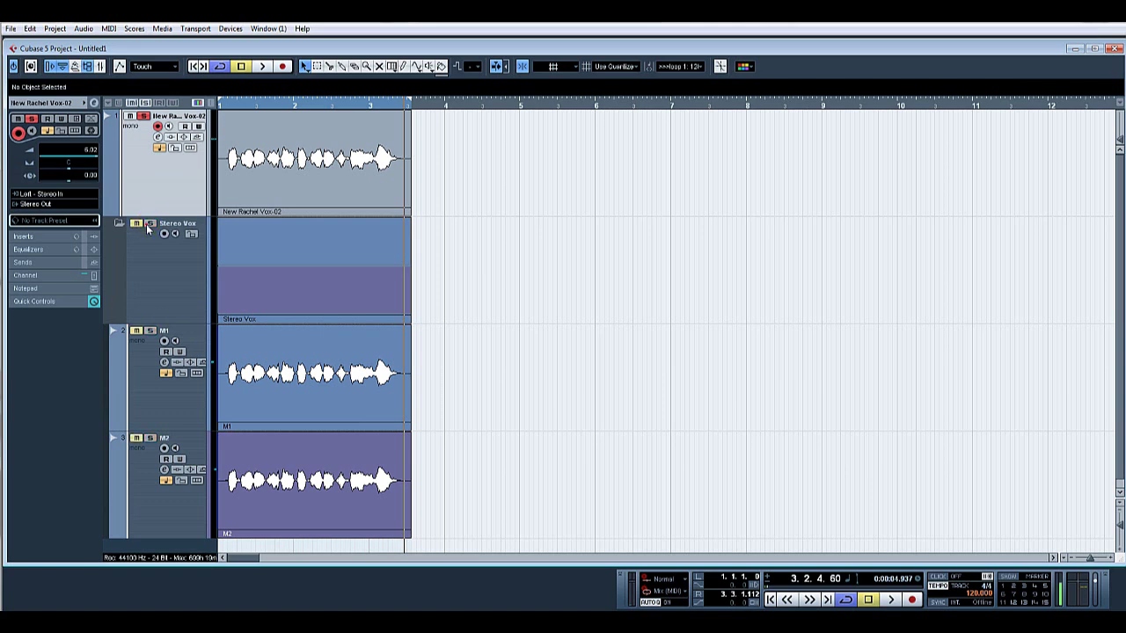
{"action": "key", "text": "space"}
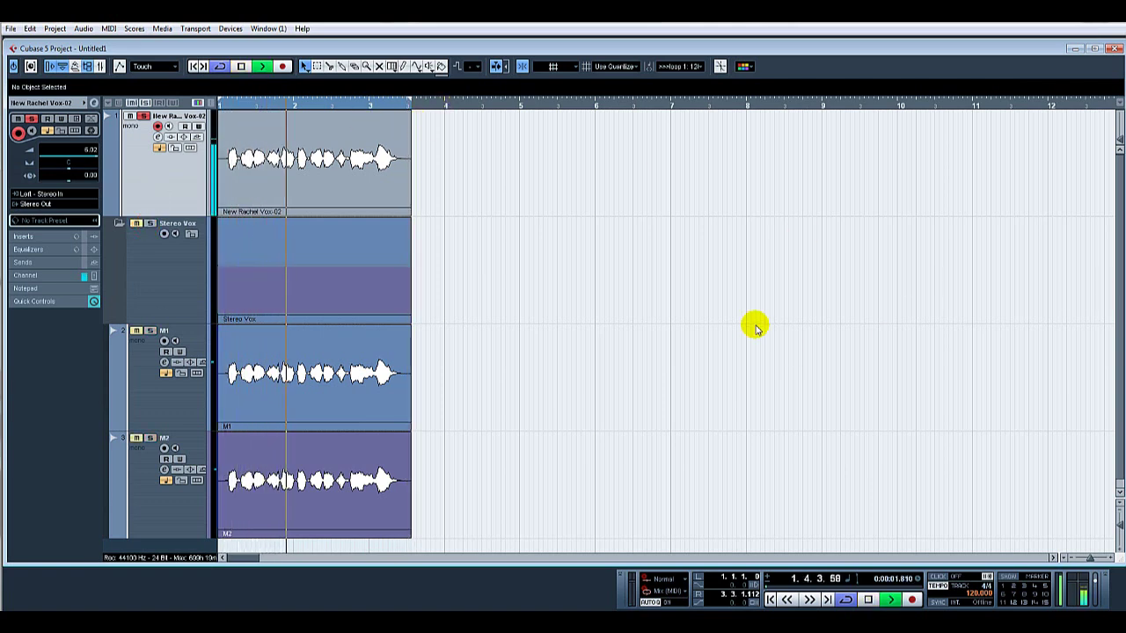
{"action": "key", "text": "space"}
Load StereoDelay into the track's first insert slot and switch off its left low filter
{"action": "left_click", "coordinate": [39, 237]}
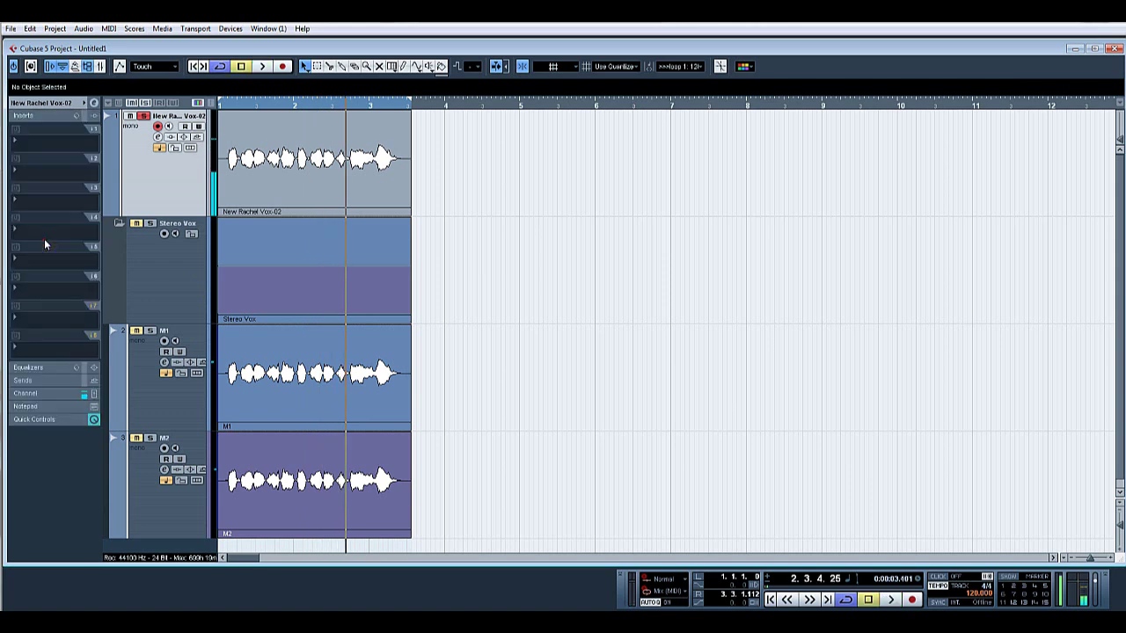
{"action": "left_click", "coordinate": [27, 146]}
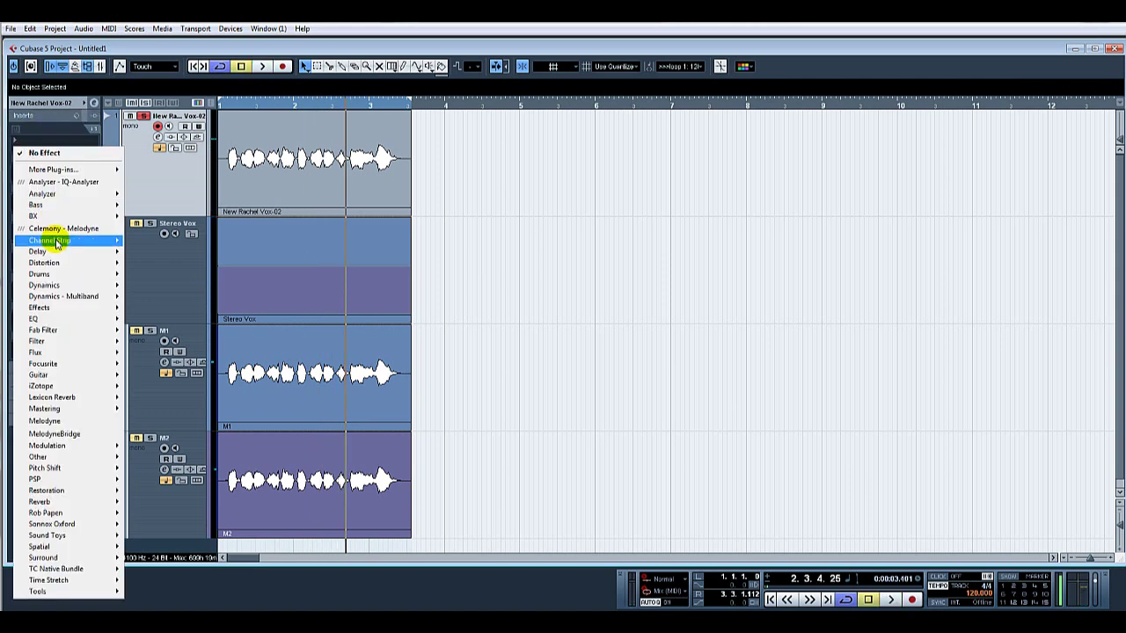
{"action": "mouse_move", "coordinate": [57, 255]}
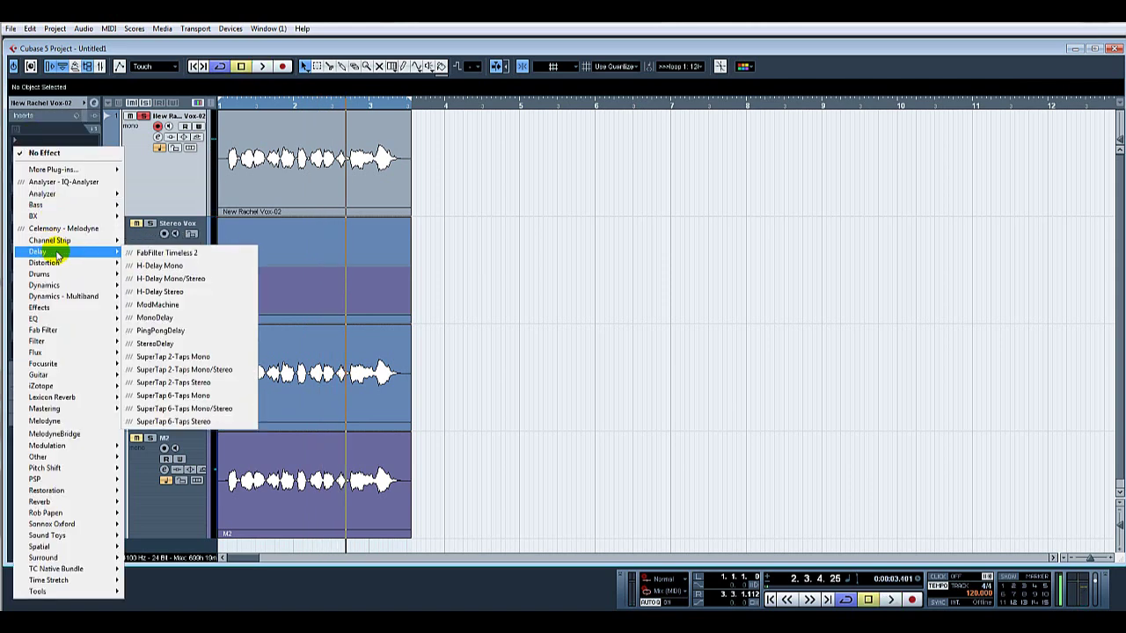
{"action": "left_click", "coordinate": [215, 351]}
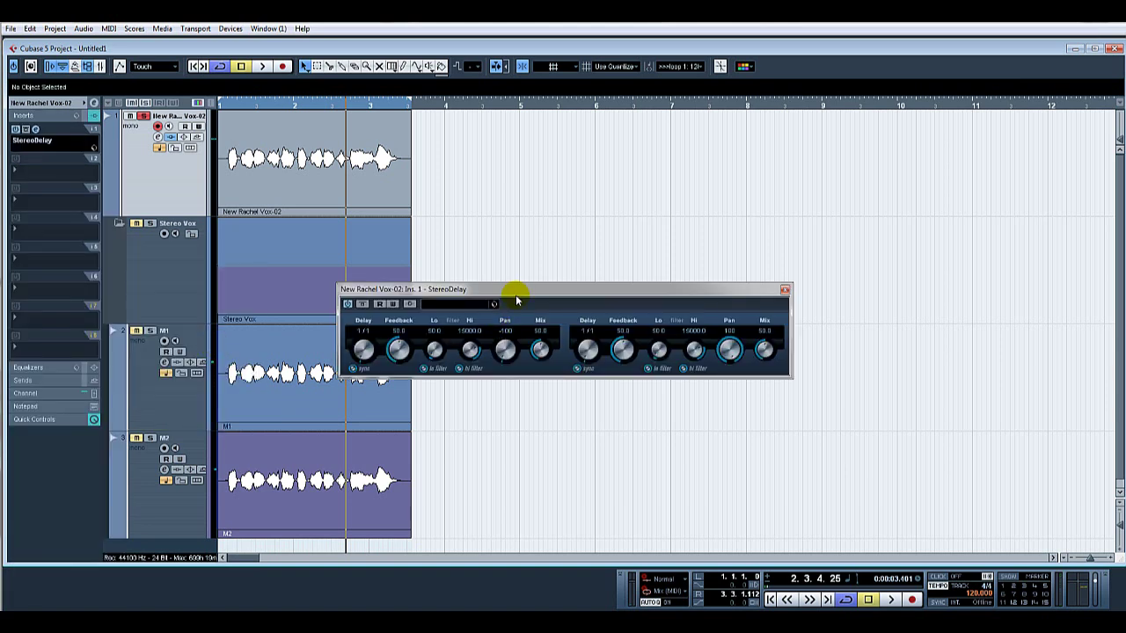
{"action": "left_click_drag", "start_coordinate": [516, 296], "coordinate": [603, 193]}
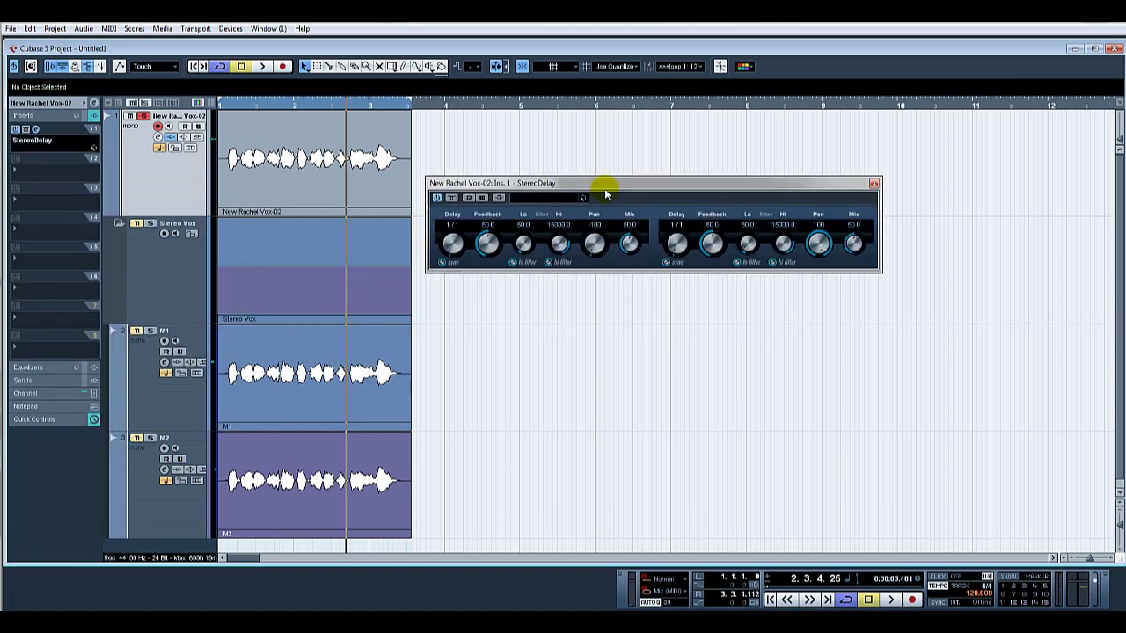
{"action": "left_click", "coordinate": [511, 263]}
Switch off the remaining StereoDelay lo/hi filters and raise the left Mix to 100
{"action": "left_click", "coordinate": [548, 263]}
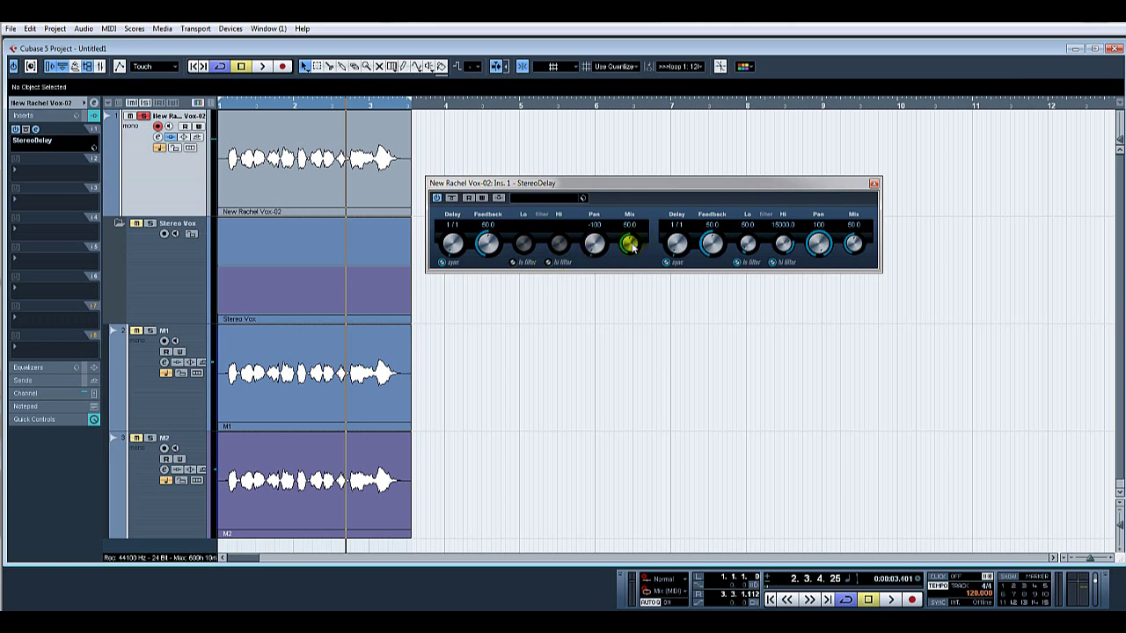
{"action": "left_click", "coordinate": [737, 262]}
{"action": "left_click", "coordinate": [773, 263]}
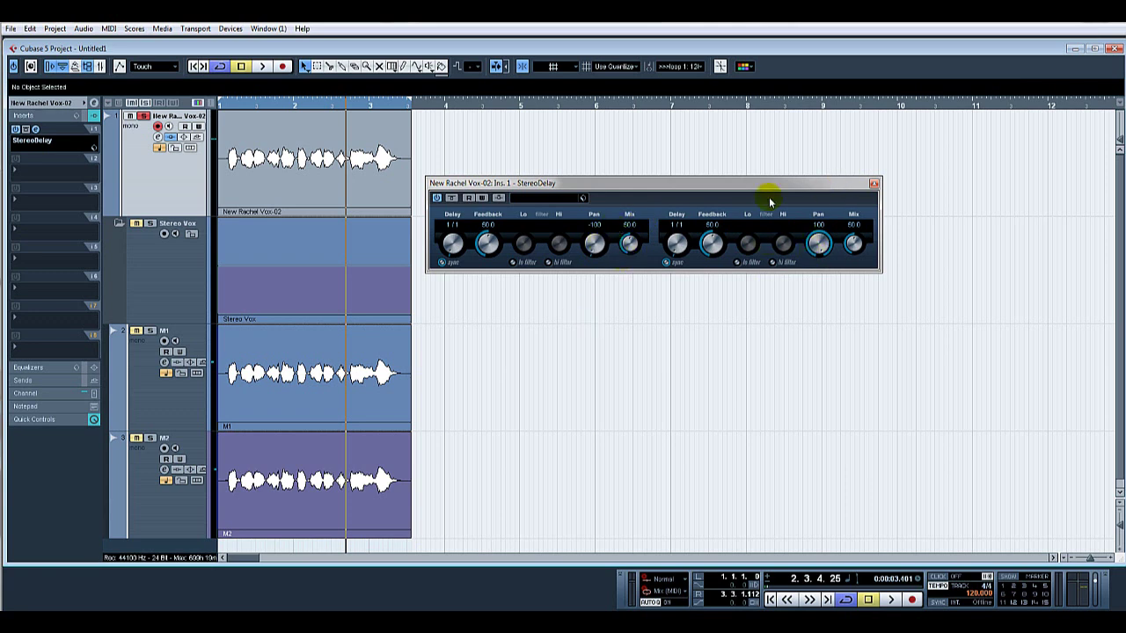
{"action": "left_click_drag", "start_coordinate": [636, 217], "coordinate": [716, 45]}
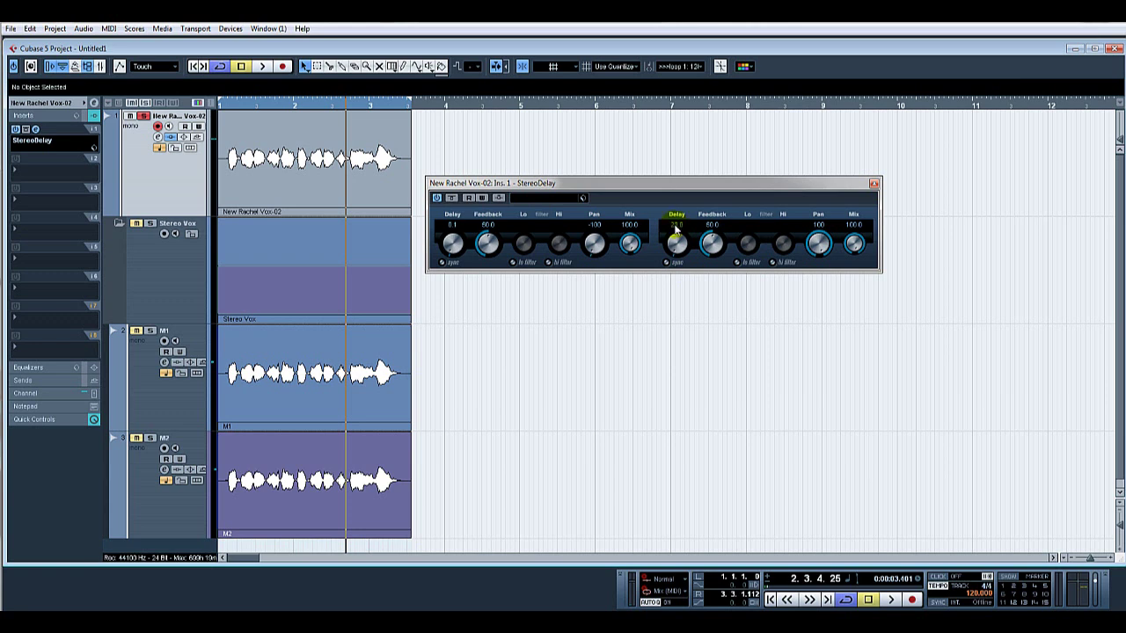
Play back to hear the delay doubling, then select the M1 and M2 events
{"action": "key", "text": "space"}
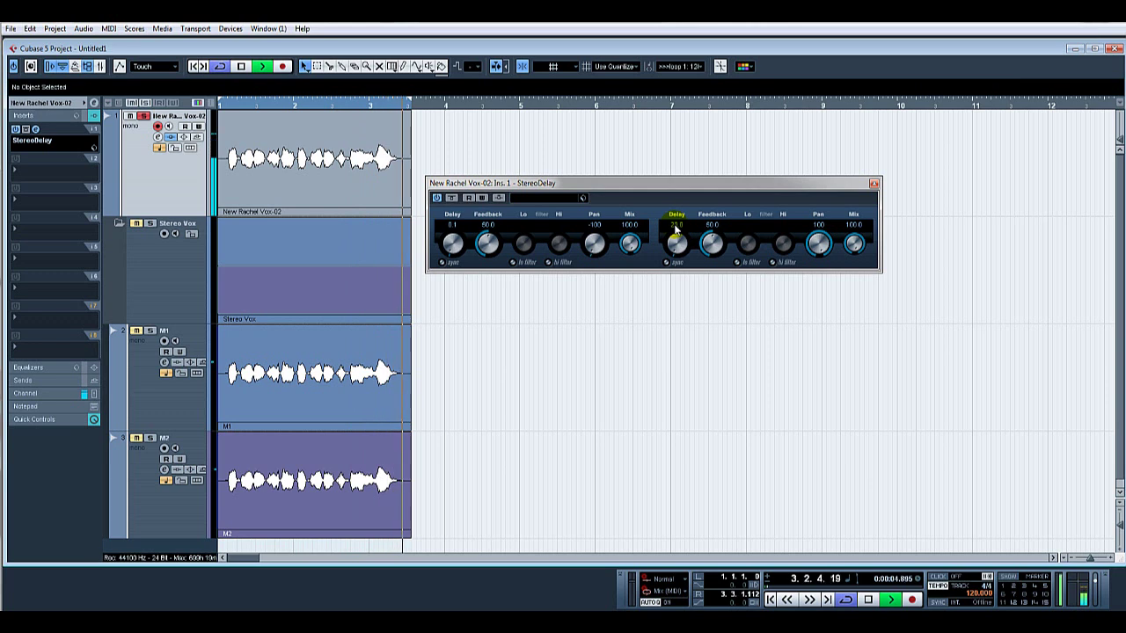
{"action": "key", "text": "space"}
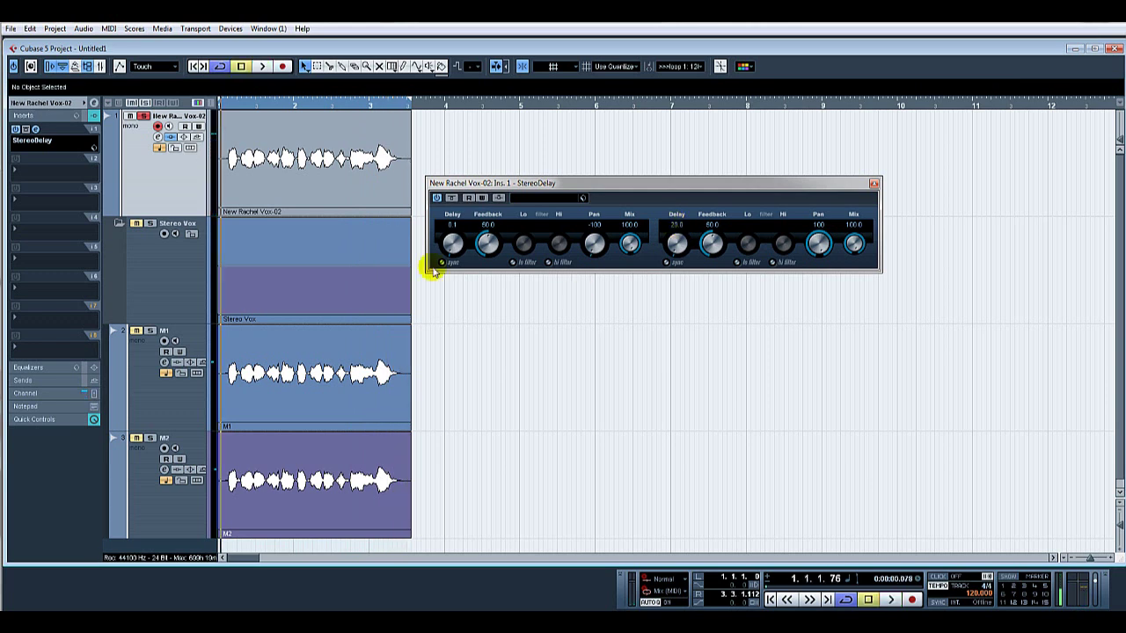
{"action": "left_click_drag", "start_coordinate": [428, 382], "coordinate": [343, 482]}
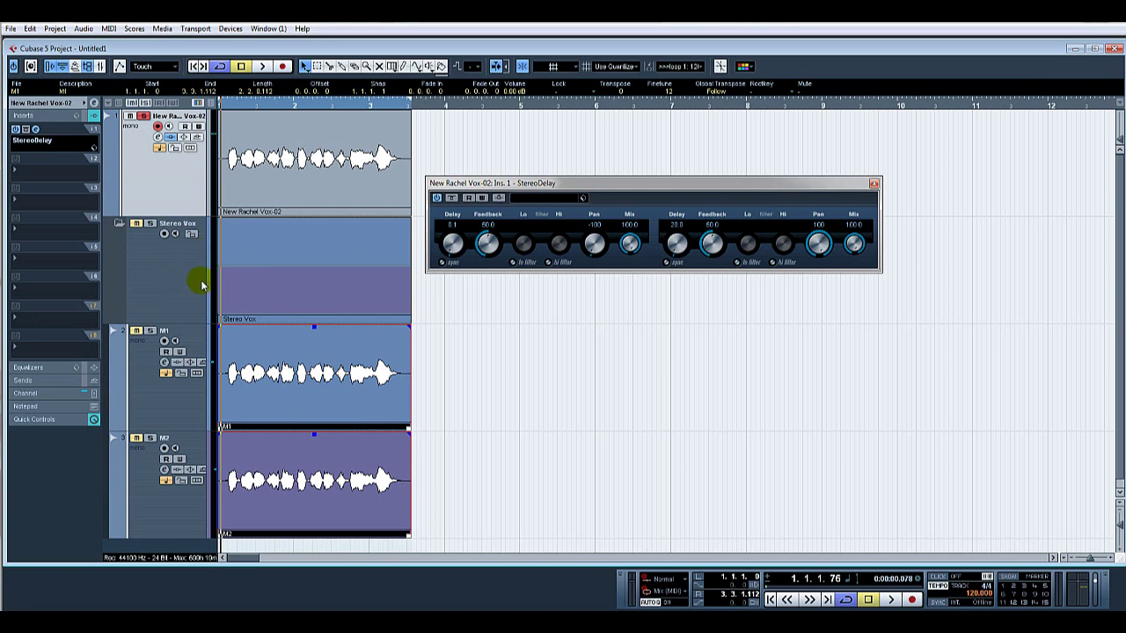
Create a stereo group channel named 'Vocal Chorus' in VST Connections, then show the Mixer
{"action": "key", "text": "F4"}
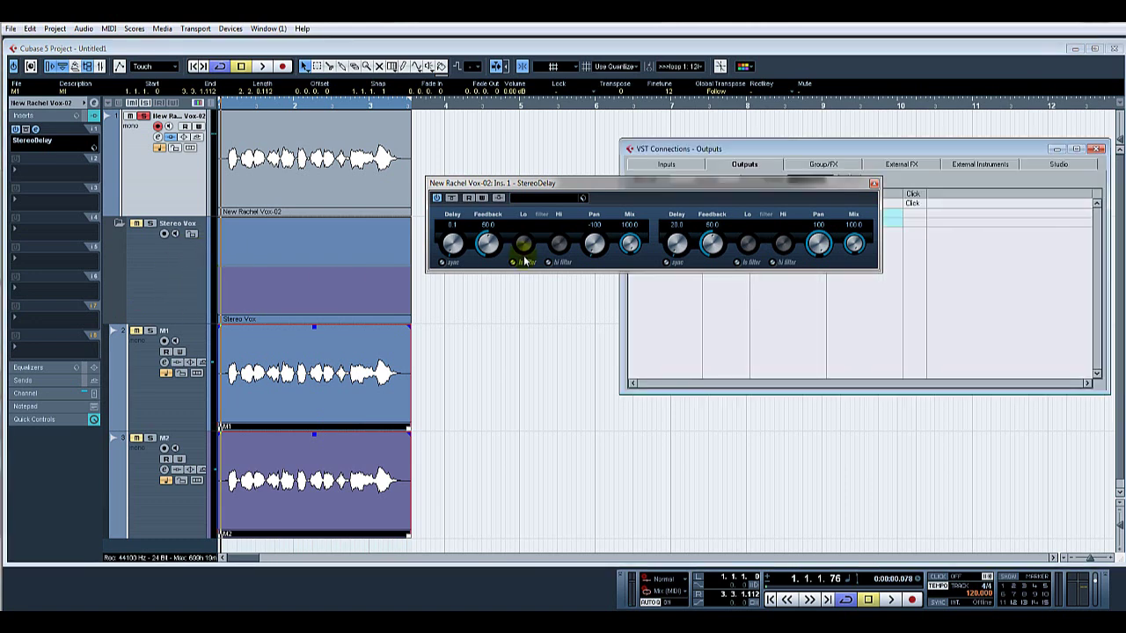
{"action": "left_click", "coordinate": [873, 183]}
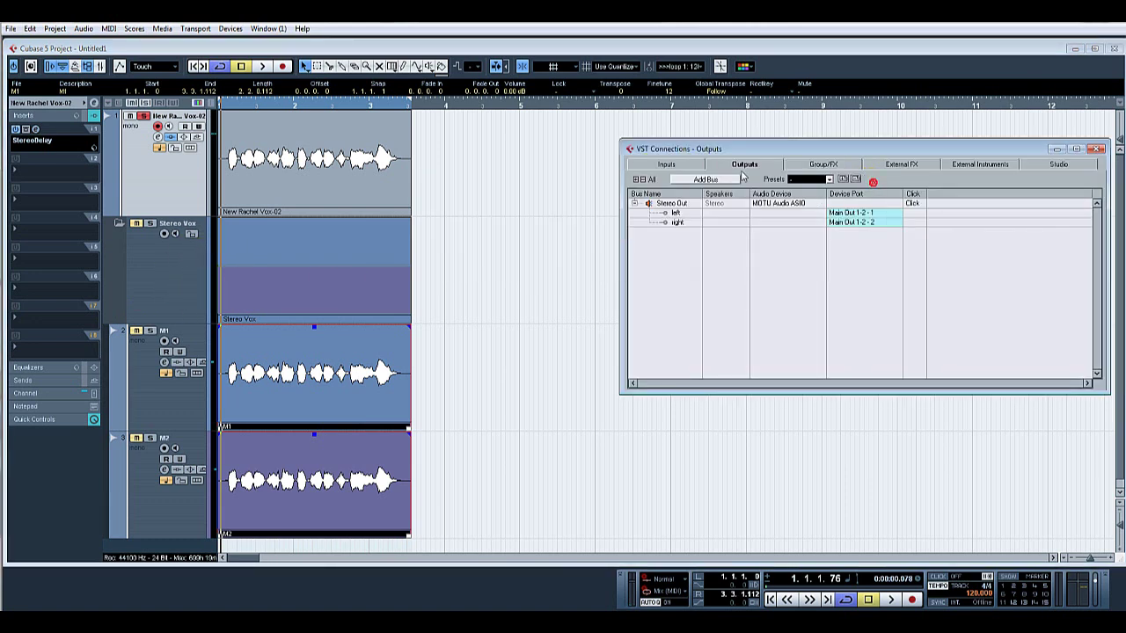
{"action": "left_click", "coordinate": [824, 165]}
{"action": "left_click", "coordinate": [719, 179]}
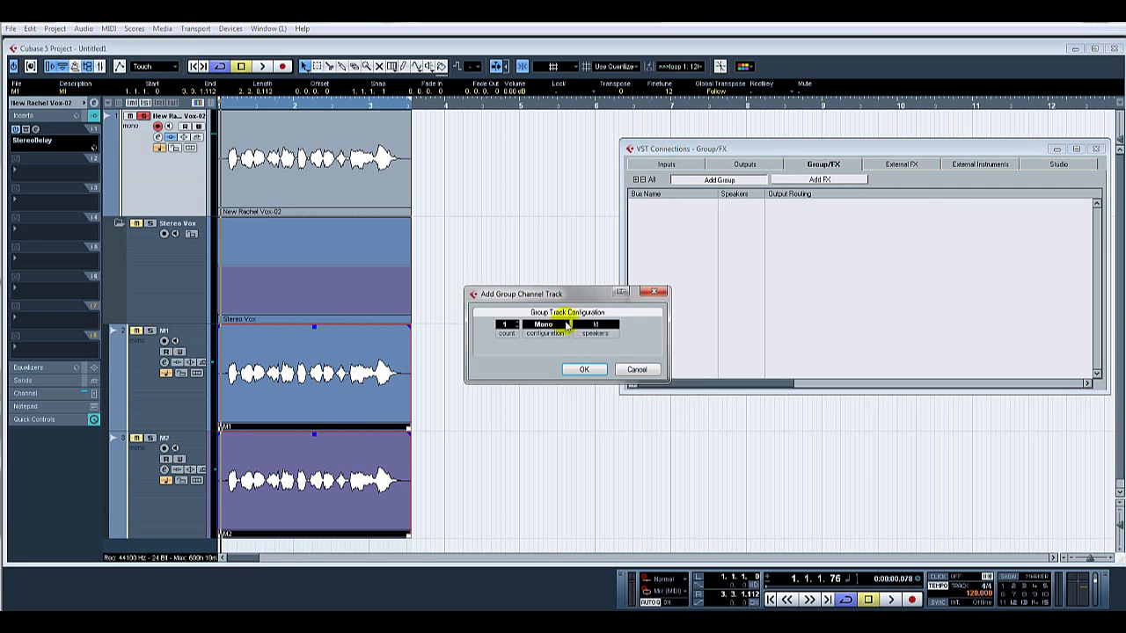
{"action": "left_click", "coordinate": [567, 332]}
{"action": "left_click", "coordinate": [562, 351]}
{"action": "left_click", "coordinate": [598, 369]}
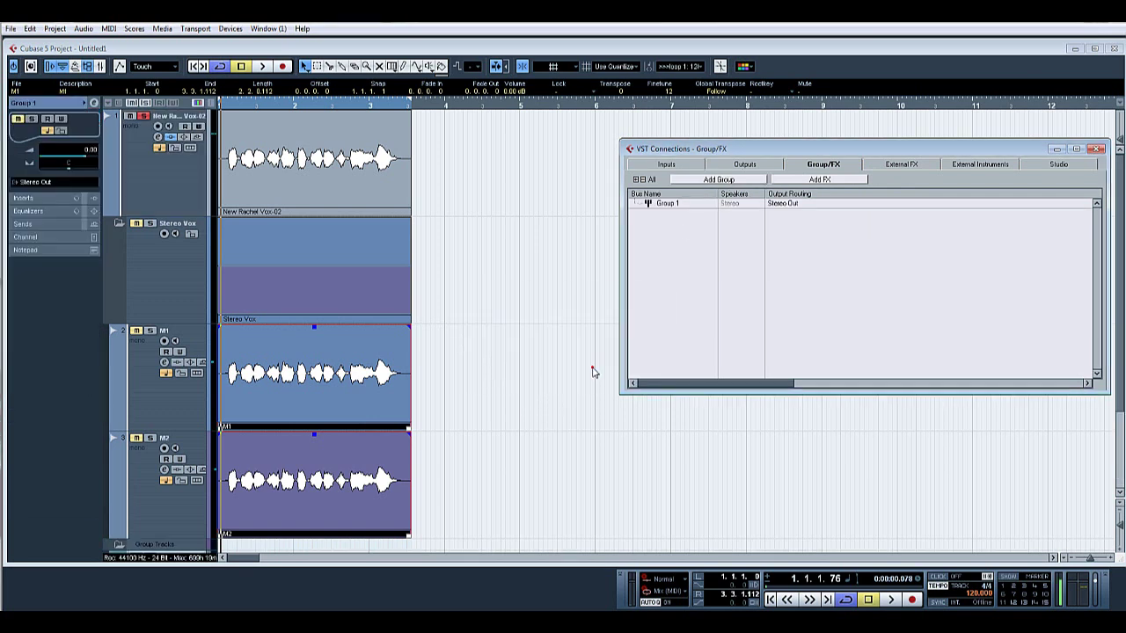
{"action": "double_click", "coordinate": [674, 204]}
{"action": "type", "text": "Vocal Chorus"}
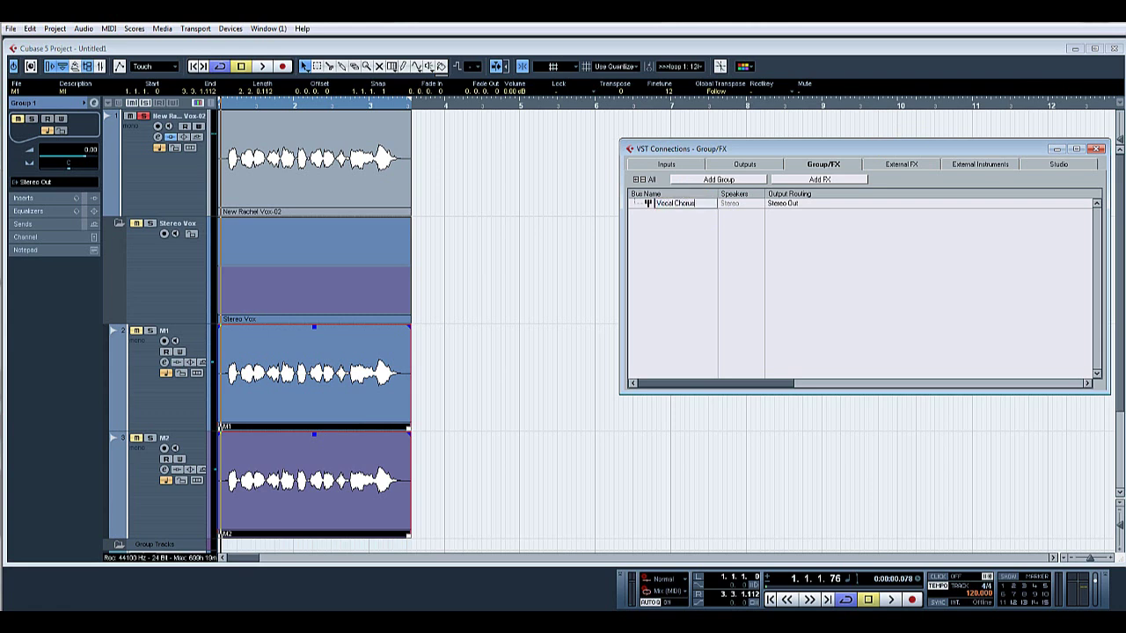
{"action": "key", "text": "Return"}
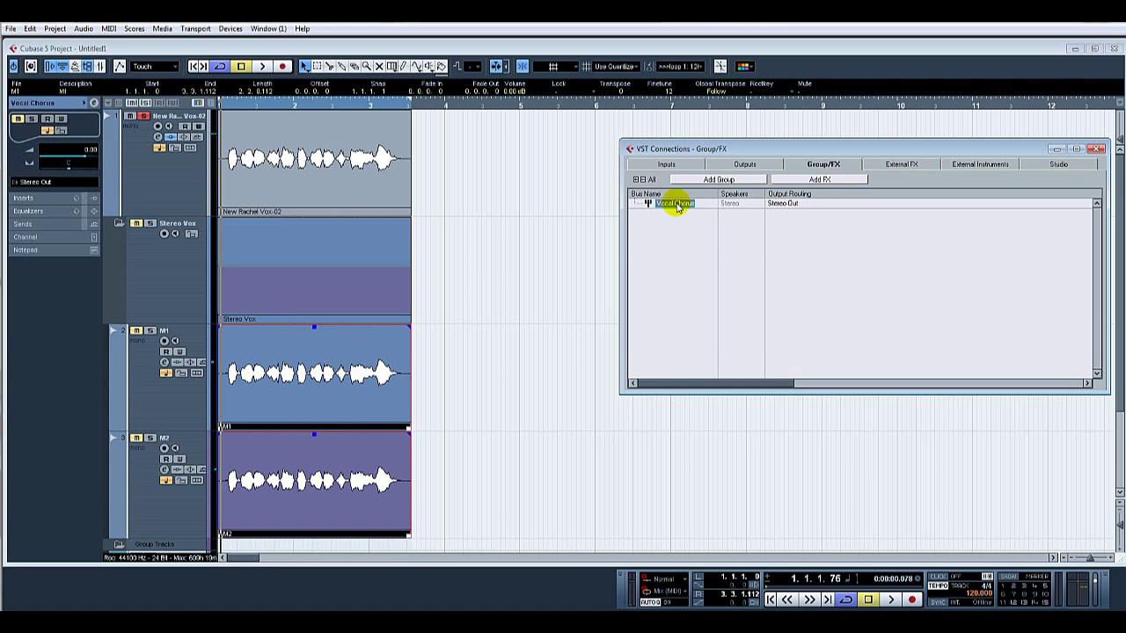
{"action": "key", "text": "F3"}
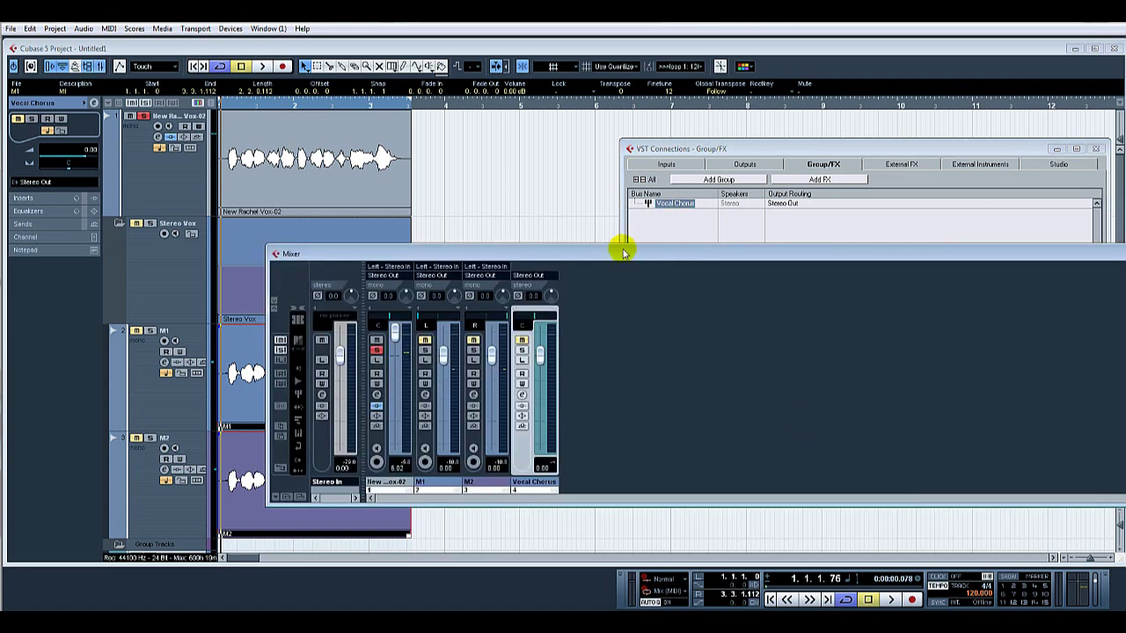
Route the M1 and M2 outputs to the Vocal Chorus group
{"action": "left_click", "coordinate": [431, 278]}
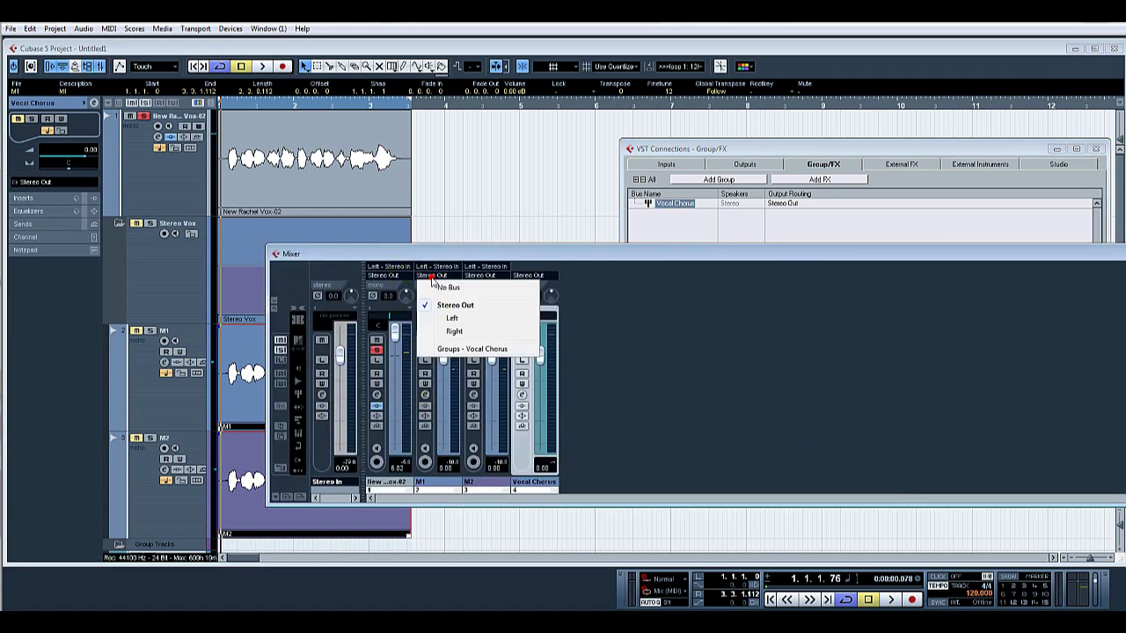
{"action": "left_click", "coordinate": [455, 350]}
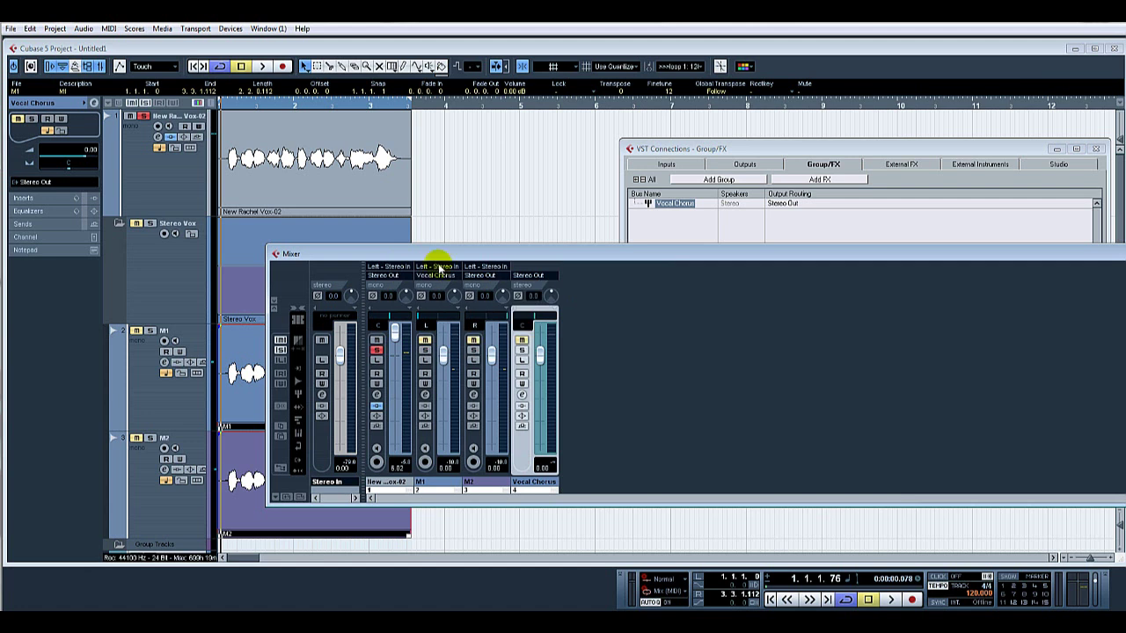
{"action": "left_click", "coordinate": [482, 276]}
{"action": "left_click", "coordinate": [511, 346]}
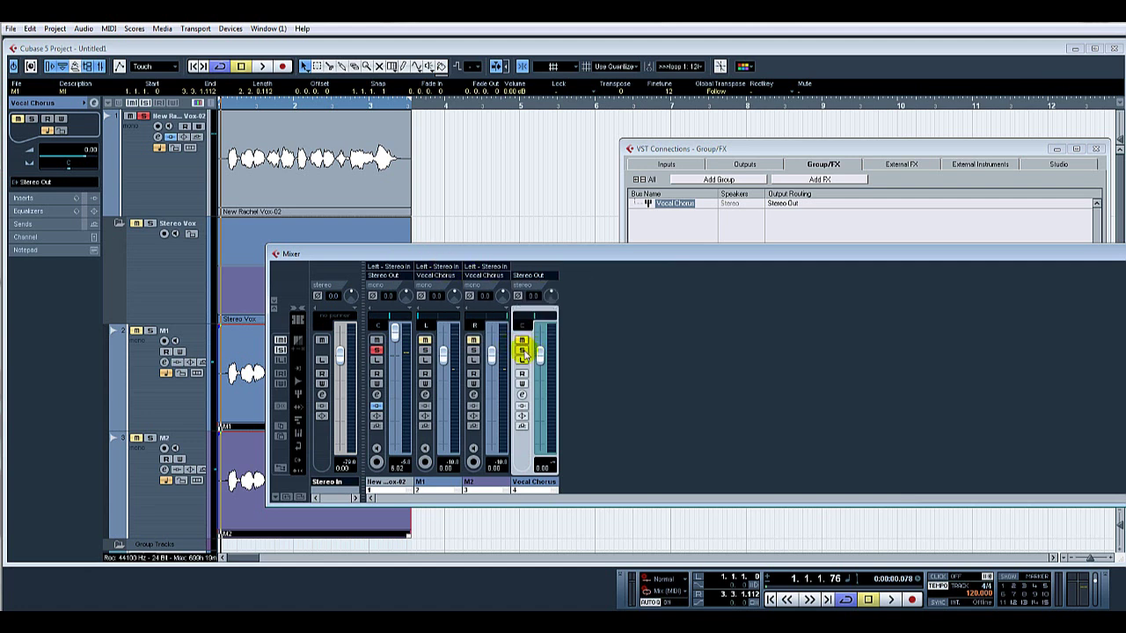
Solo the Vocal Chorus group, play it, and lower its fader to 4.60 dB
{"action": "left_click", "coordinate": [521, 350]}
{"action": "key", "text": "space"}
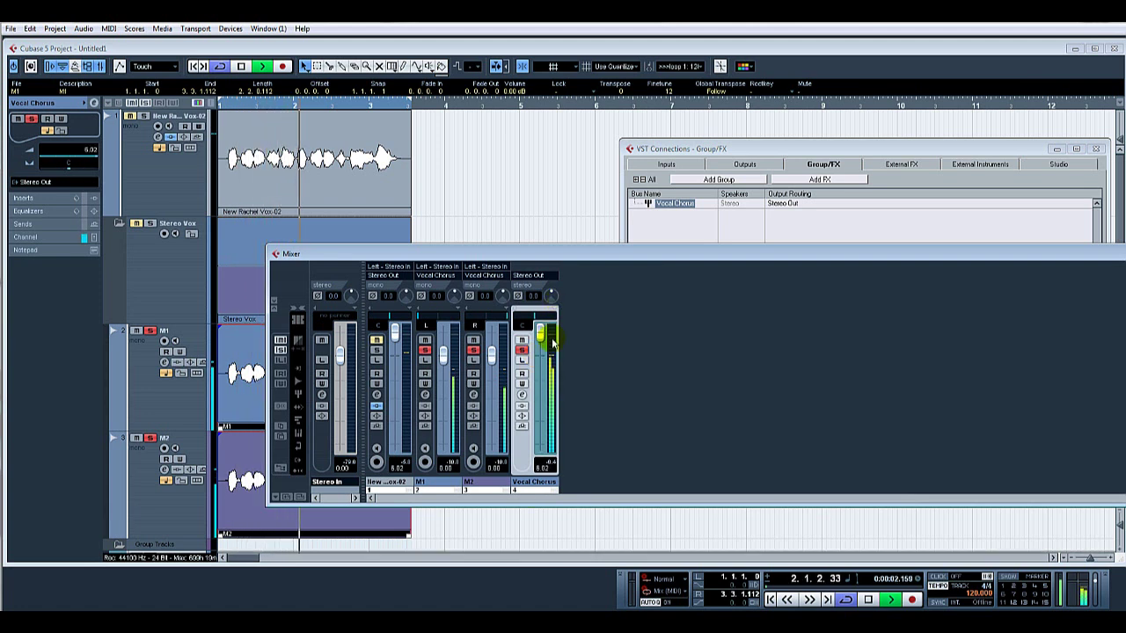
{"action": "mouse_move", "coordinate": [540, 330]}
{"action": "left_mouse_down"}
{"action": "mouse_move", "coordinate": [552, 354]}
{"action": "mouse_move", "coordinate": [548, 336]}
{"action": "left_mouse_up"}
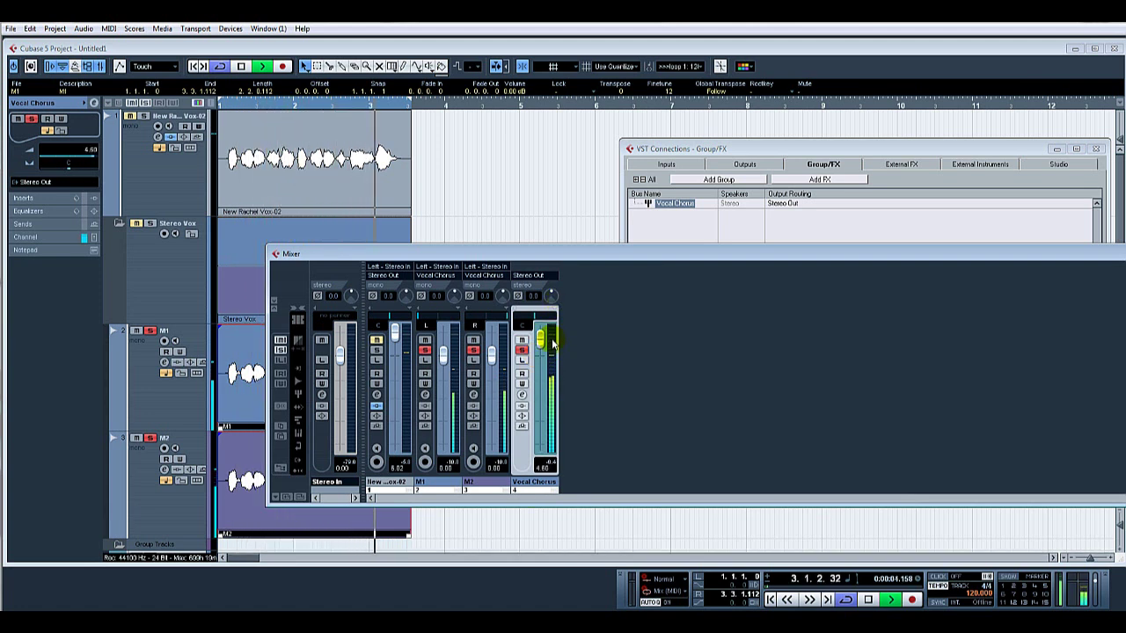
{"action": "left_click", "coordinate": [521, 397]}
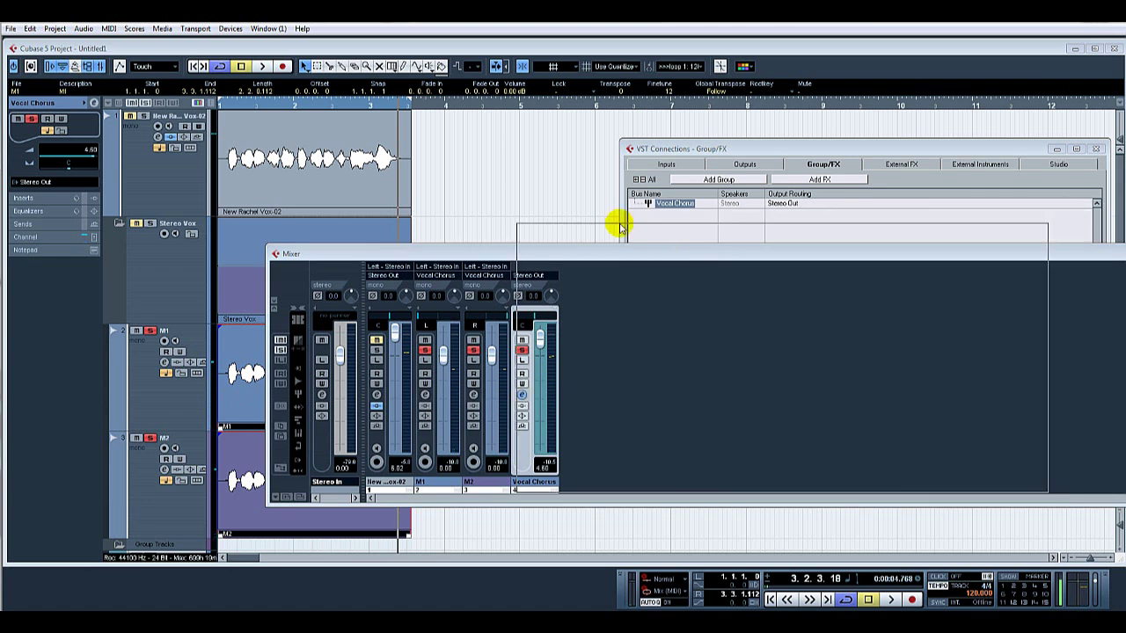
Insert the REVerence reverb in the Vocal Chorus group's first insert slot
{"action": "left_click", "coordinate": [406, 264]}
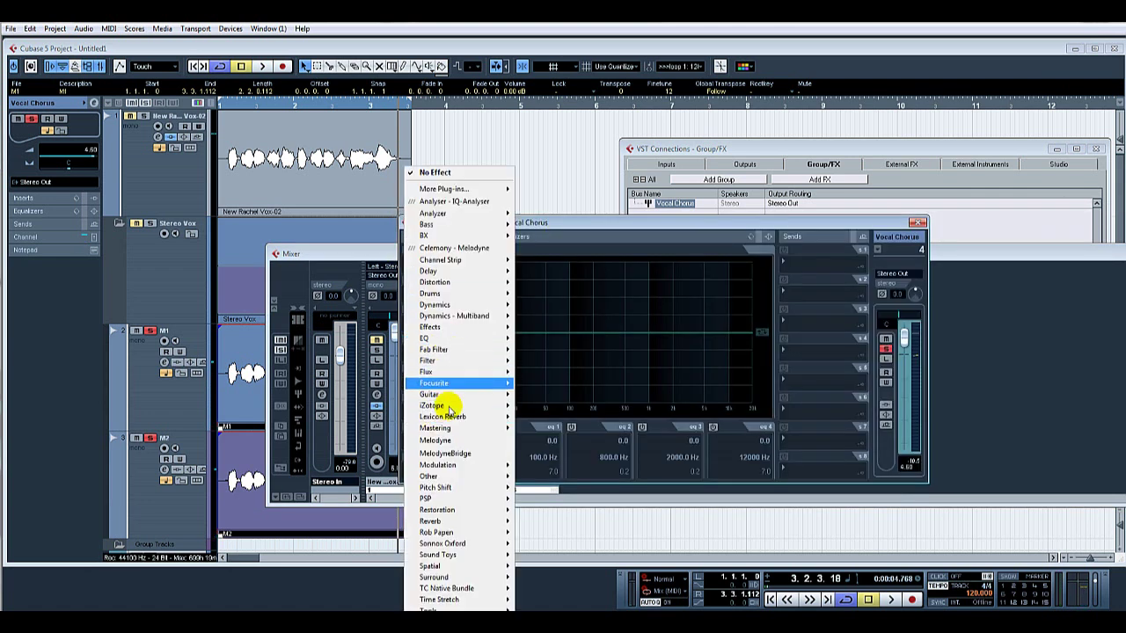
{"action": "mouse_move", "coordinate": [452, 524]}
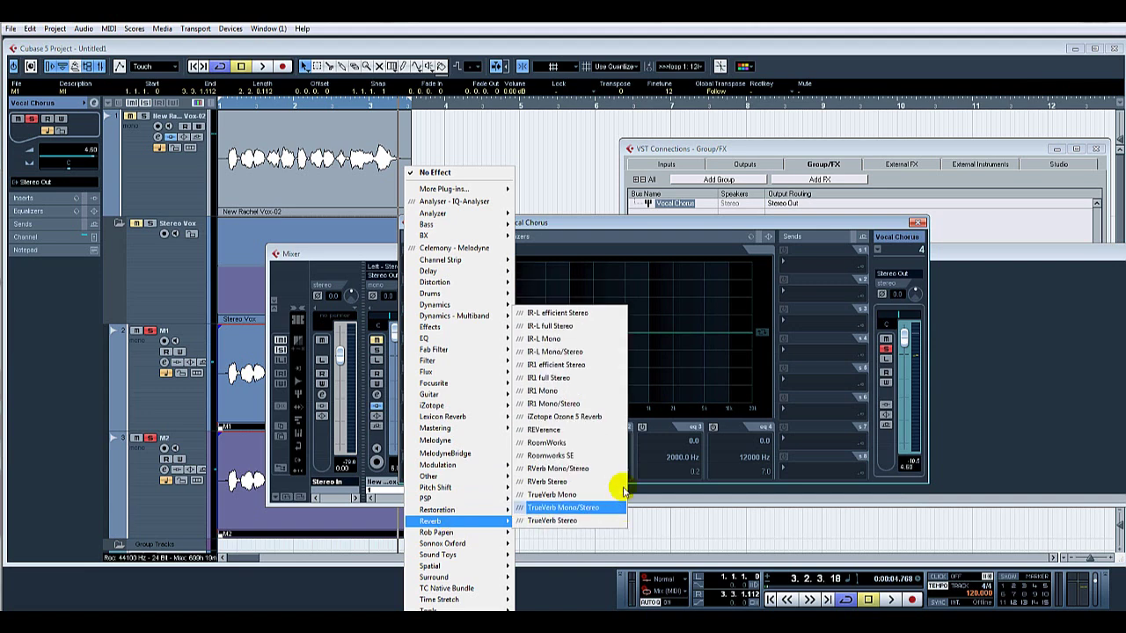
{"action": "left_click", "coordinate": [599, 433]}
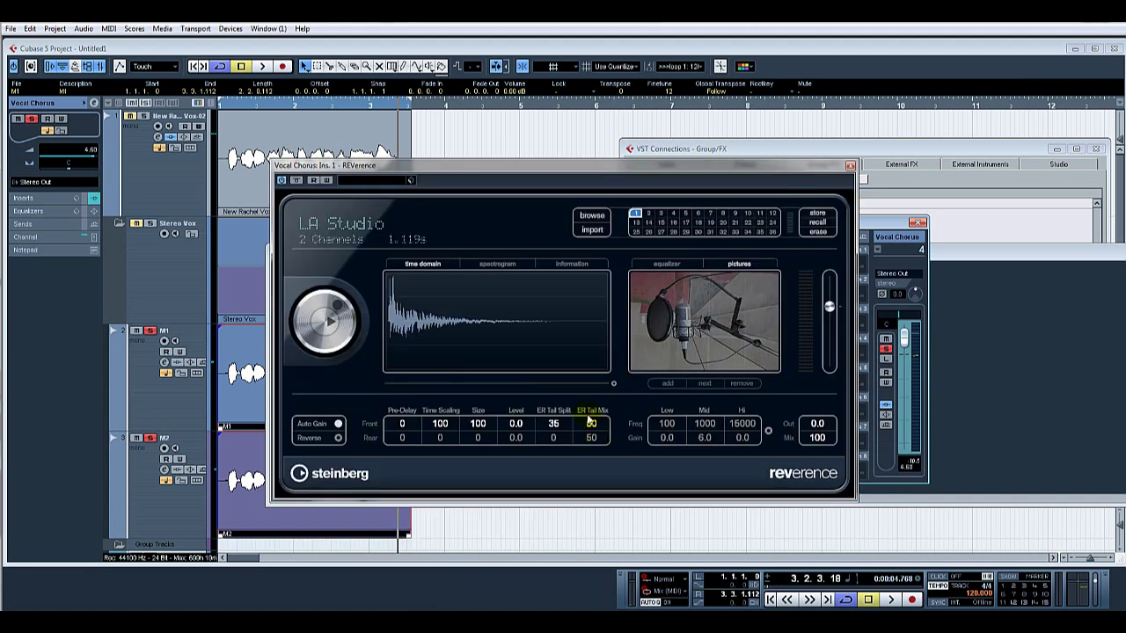
During playback, set REVerence output to 12.0 and mix to 40, and lower the group fader to -6.31 dB
{"action": "key", "text": "space"}
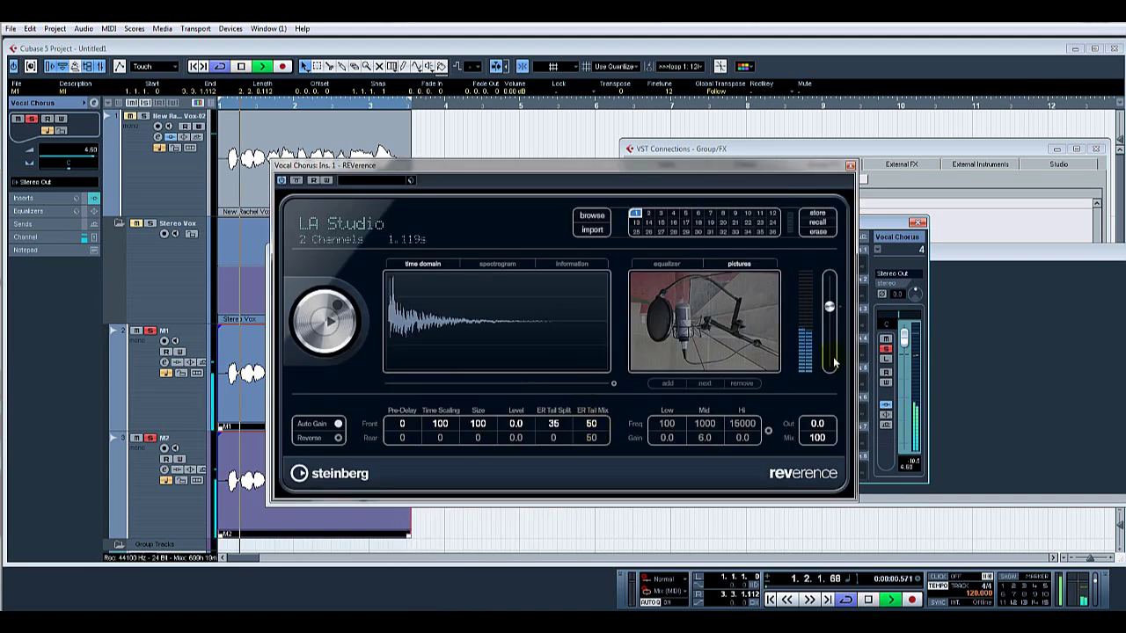
{"action": "left_click_drag", "start_coordinate": [823, 320], "coordinate": [830, 277]}
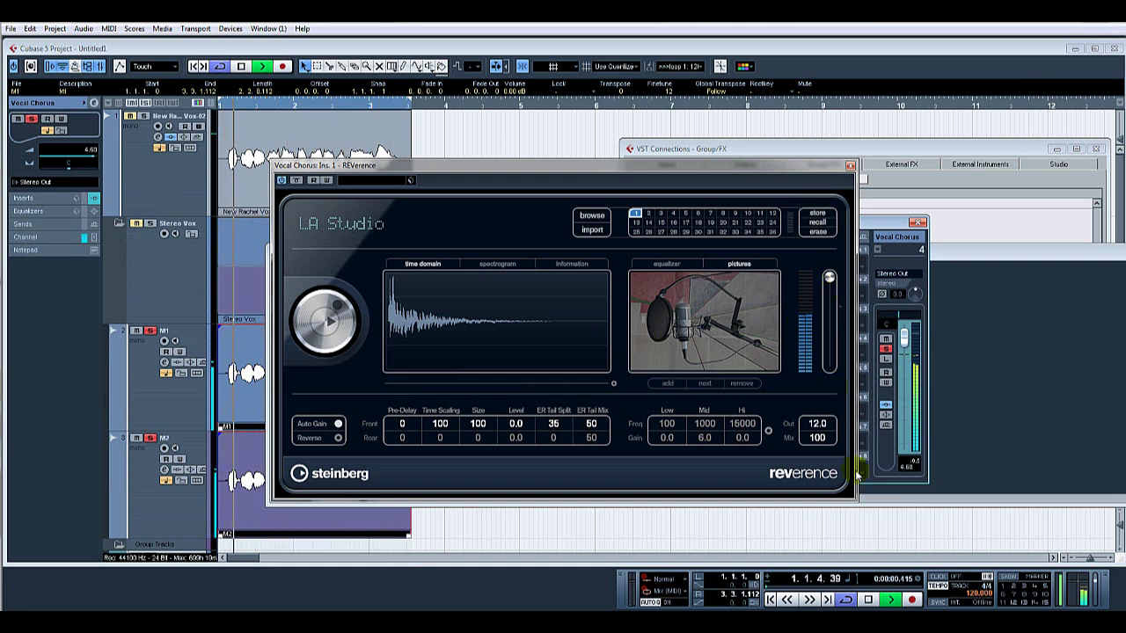
{"action": "left_click_drag", "start_coordinate": [818, 437], "coordinate": [817, 510]}
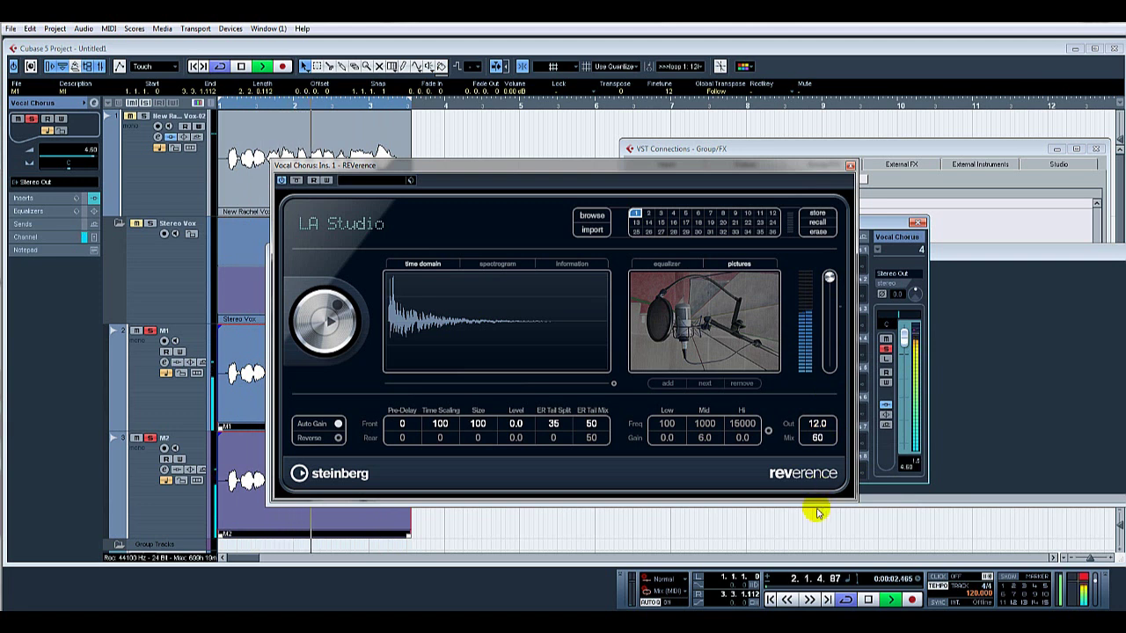
{"action": "left_click_drag", "start_coordinate": [903, 336], "coordinate": [904, 380]}
{"action": "left_click_drag", "start_coordinate": [818, 437], "coordinate": [823, 472]}
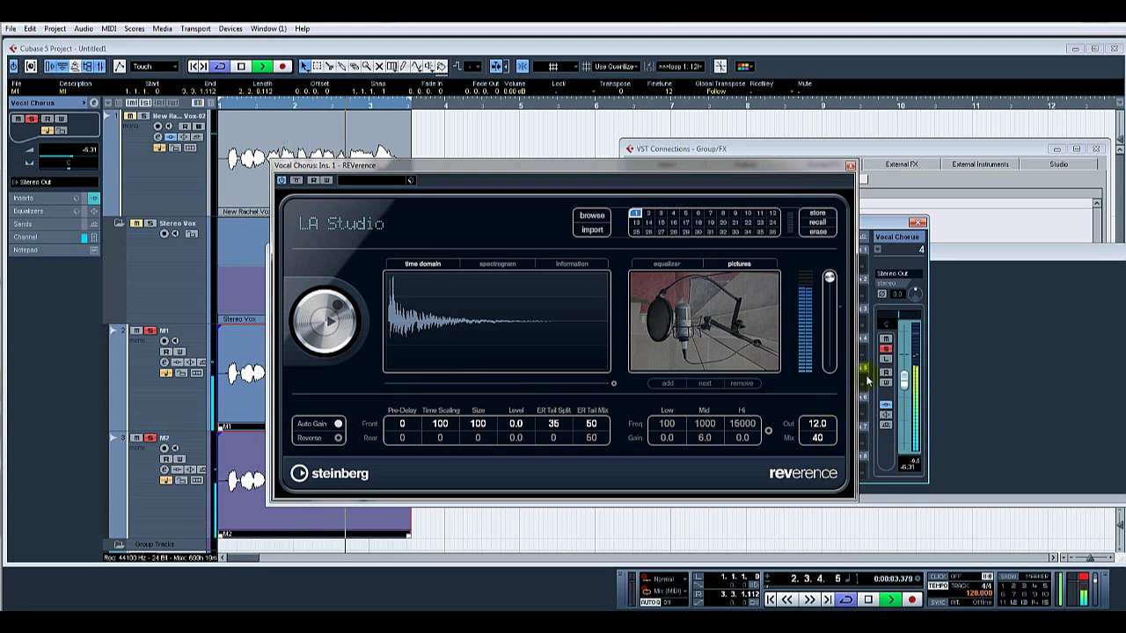
{"action": "key", "text": "space"}
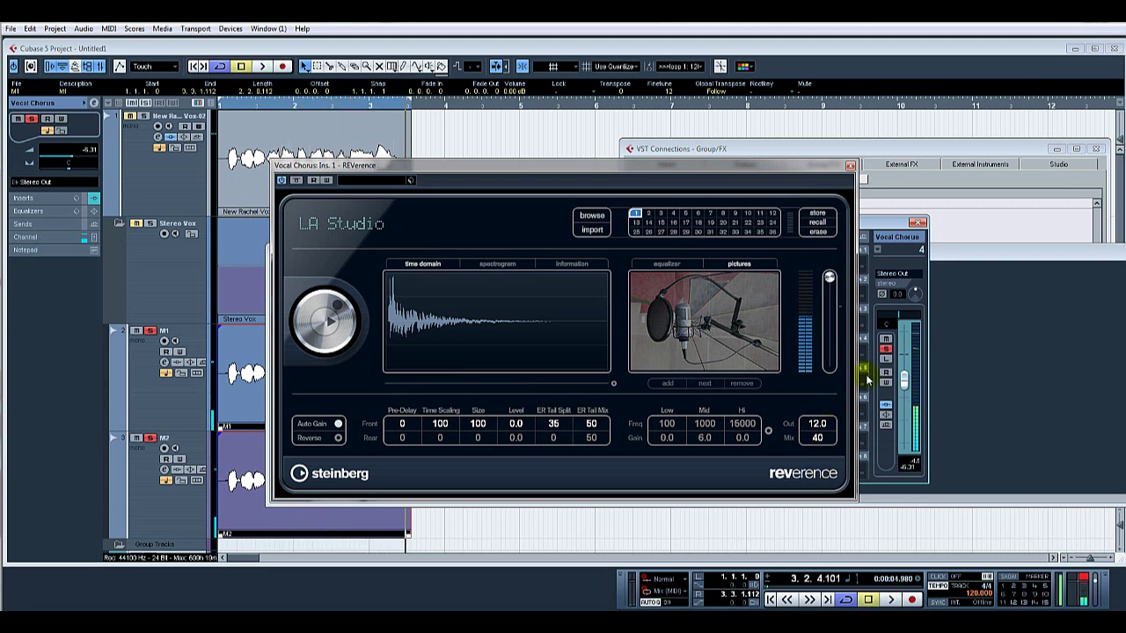
Close the REVerence, group Channel Settings, Mixer and VST Connections windows
{"action": "left_click", "coordinate": [851, 166]}
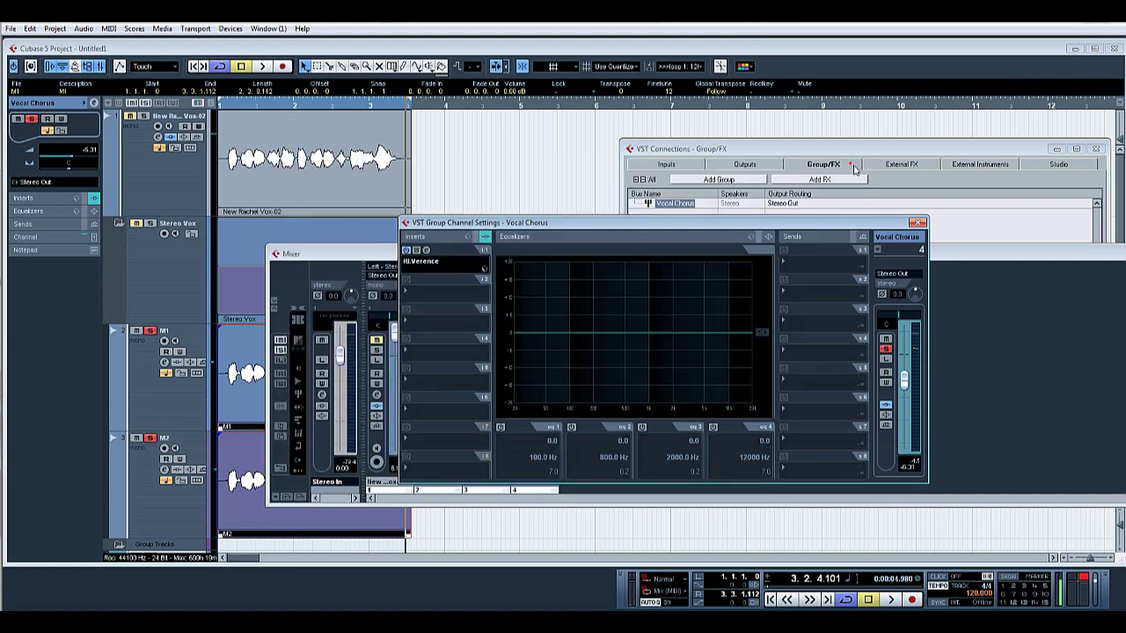
{"action": "left_click", "coordinate": [917, 223]}
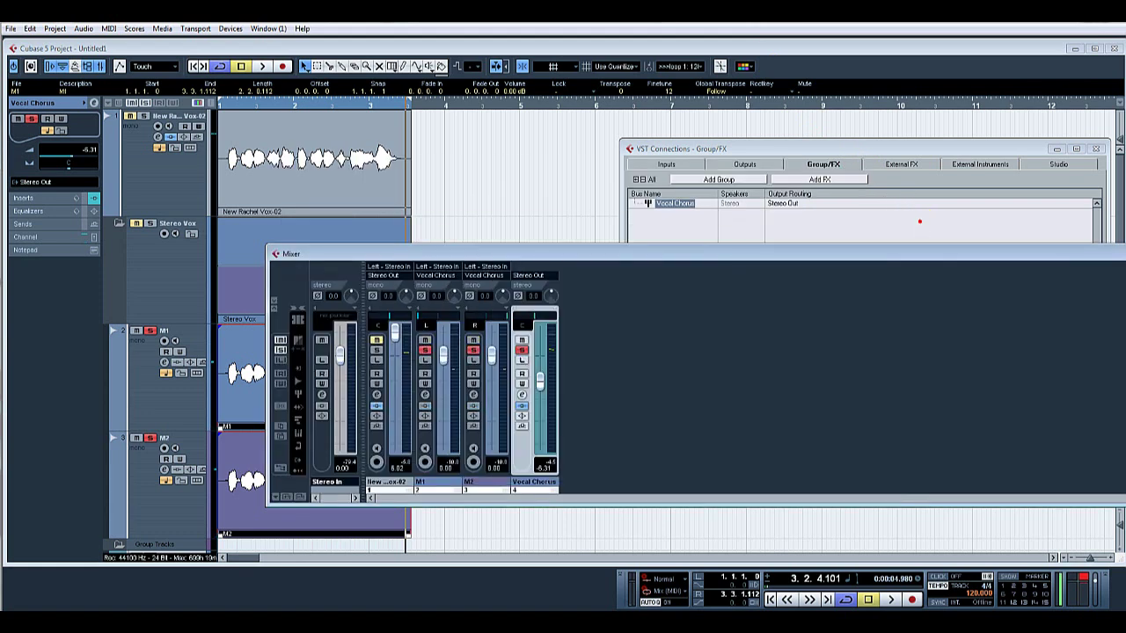
{"action": "key", "text": "F3"}
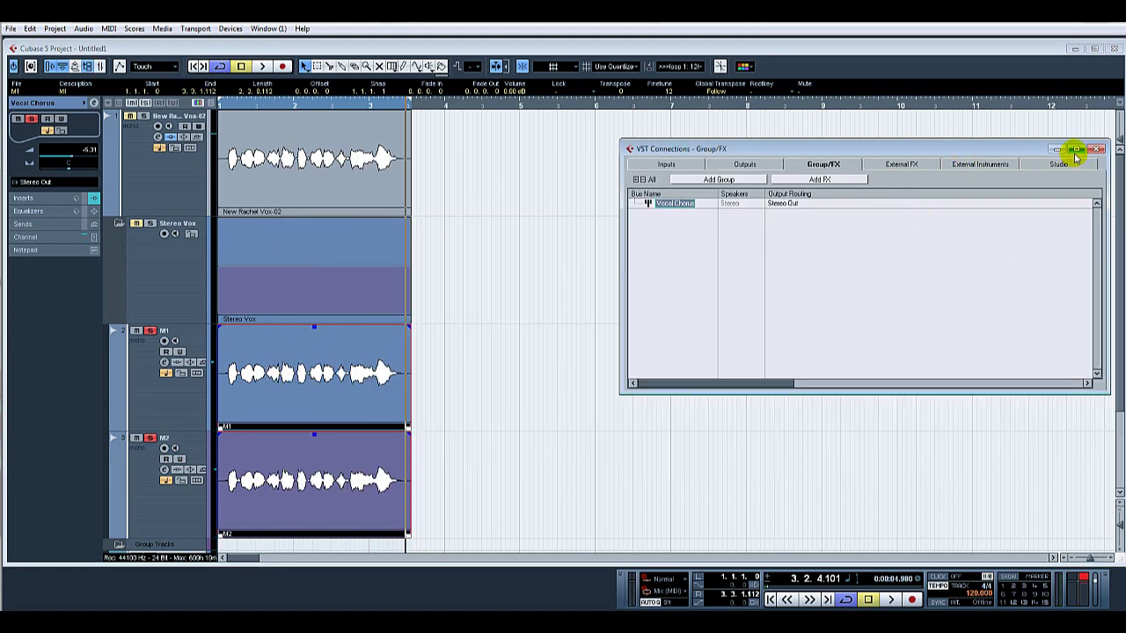
{"action": "left_click", "coordinate": [1096, 148]}
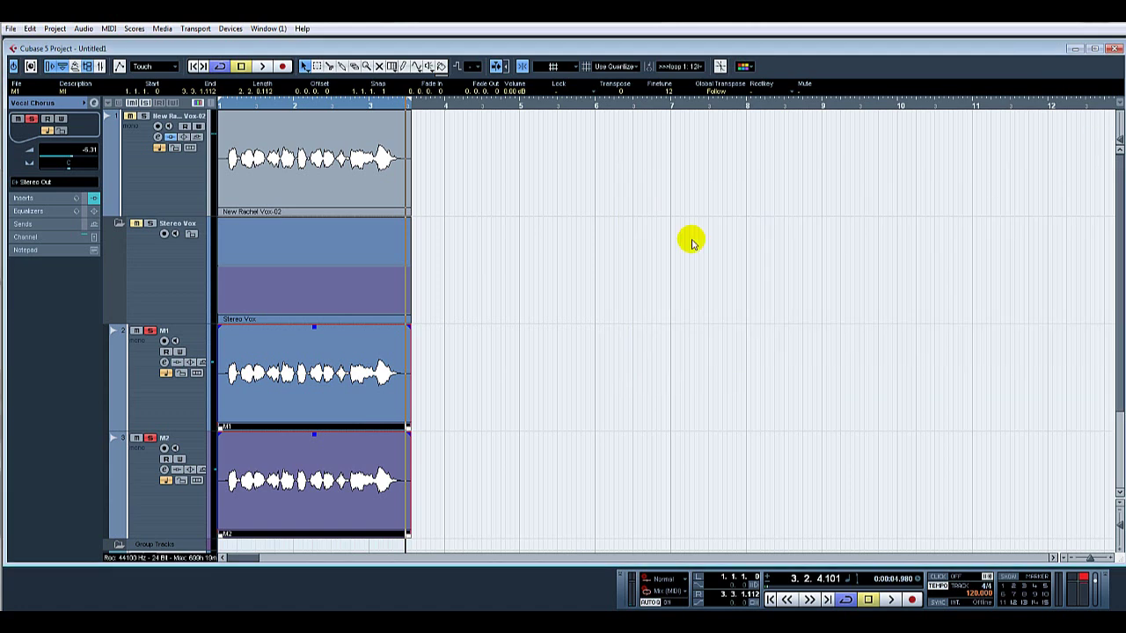